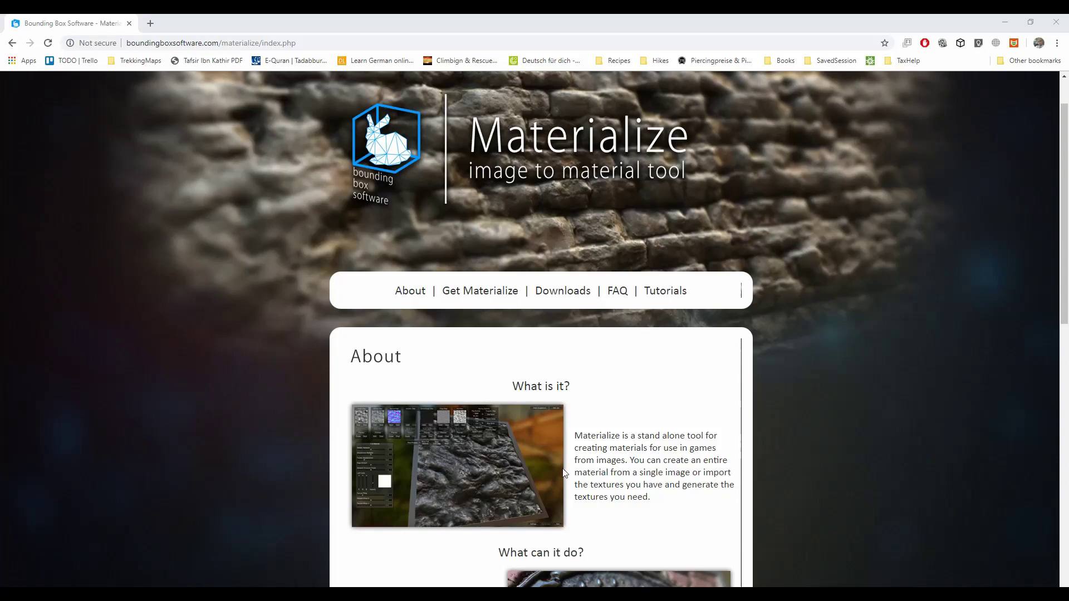
Tilt the empty preview plane in Materialize to an oblique angle
scroll(567, 474, down, 1)
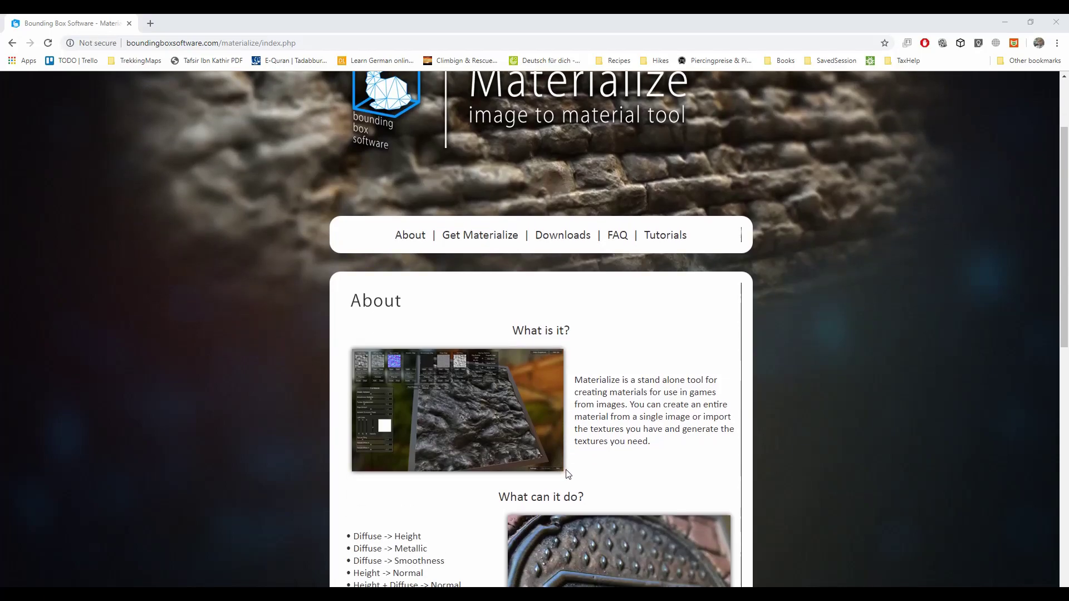
scroll(567, 474, down, 1)
scroll(568, 474, down, 10)
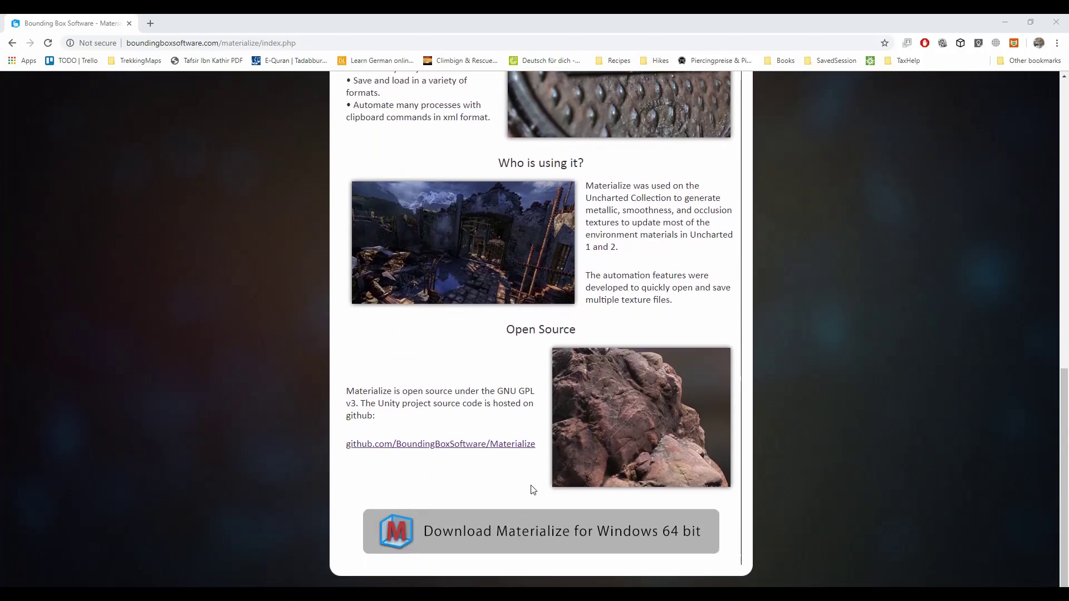
scroll(523, 509, up, 10)
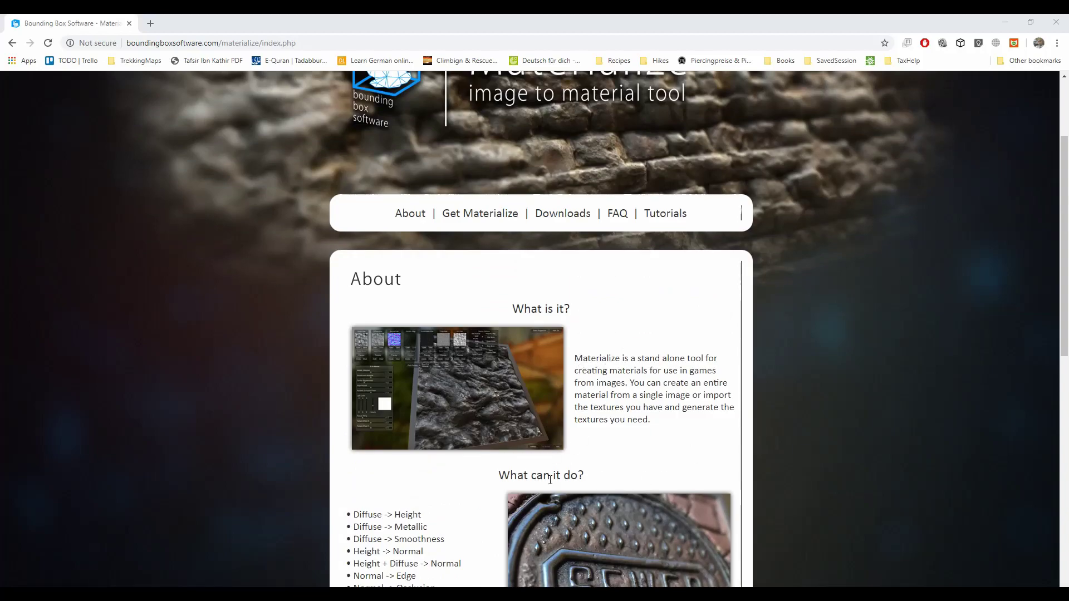
scroll(446, 511, down, 5)
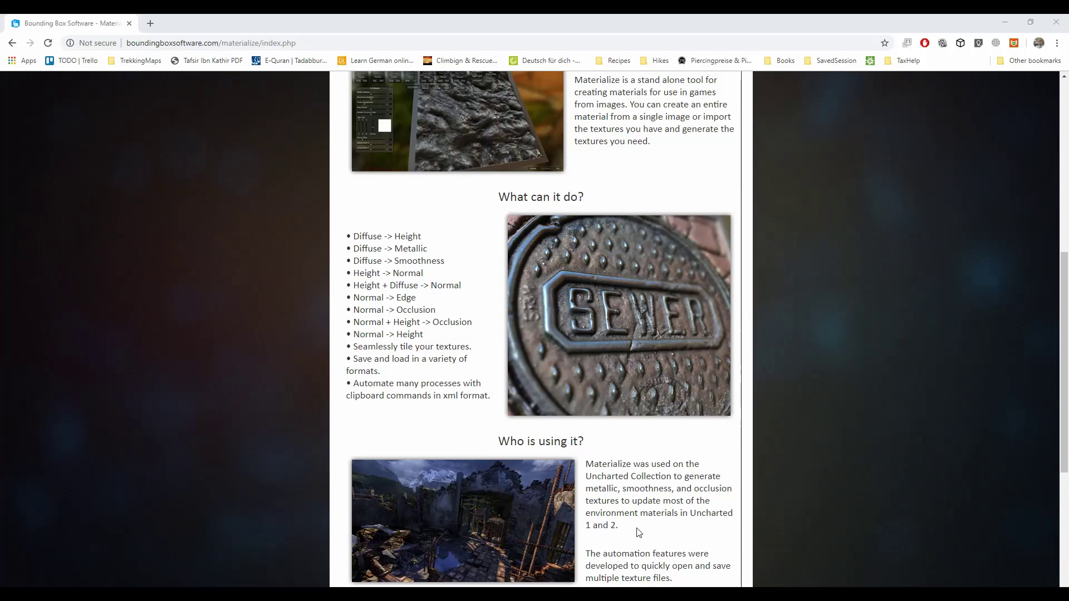
scroll(639, 533, down, 3)
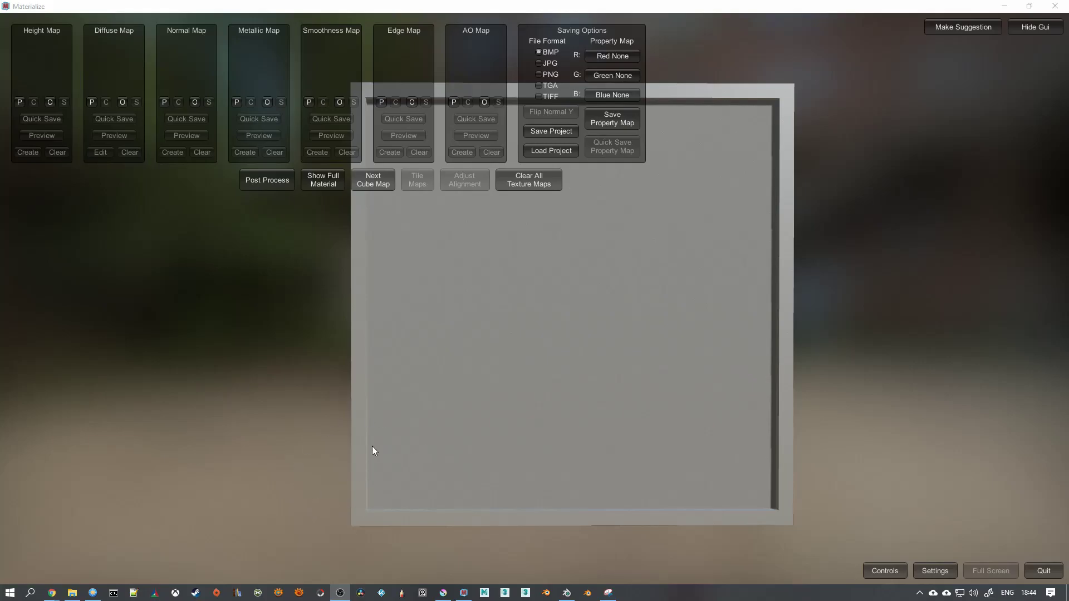
click(315, 485)
drag(316, 485, 577, 395)
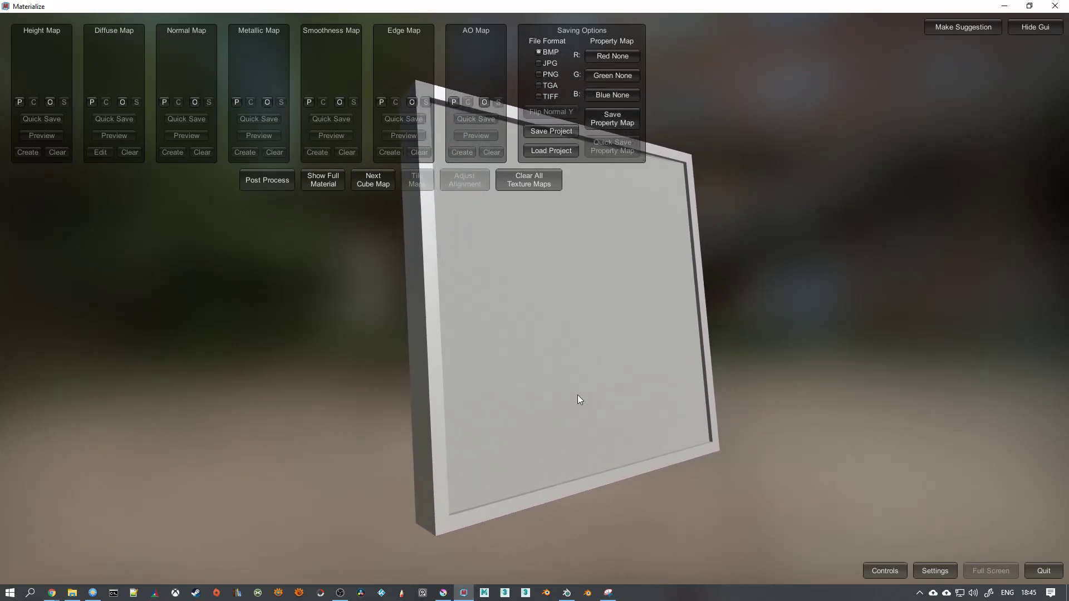
scroll(578, 395, up, 3)
scroll(577, 395, down, 3)
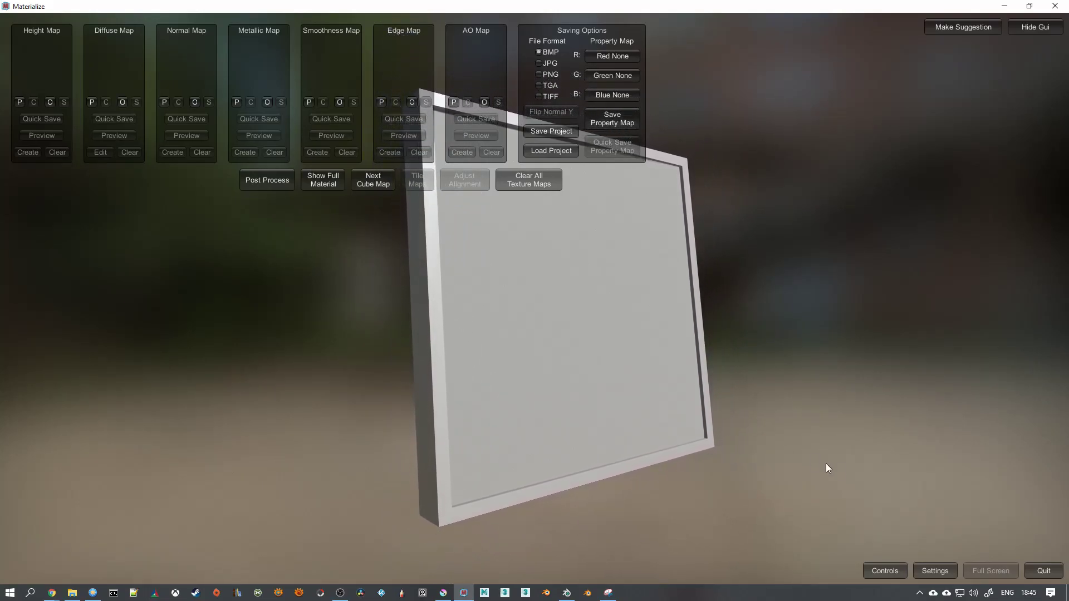
Check the mouse controls help, then bring up Settings and Preferences
click(887, 571)
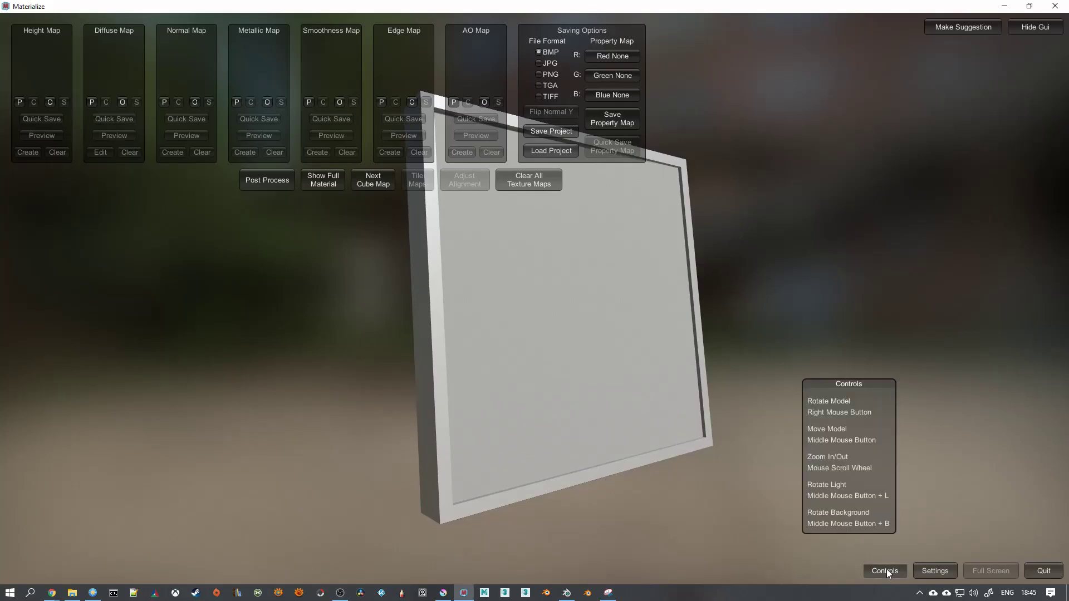
click(887, 571)
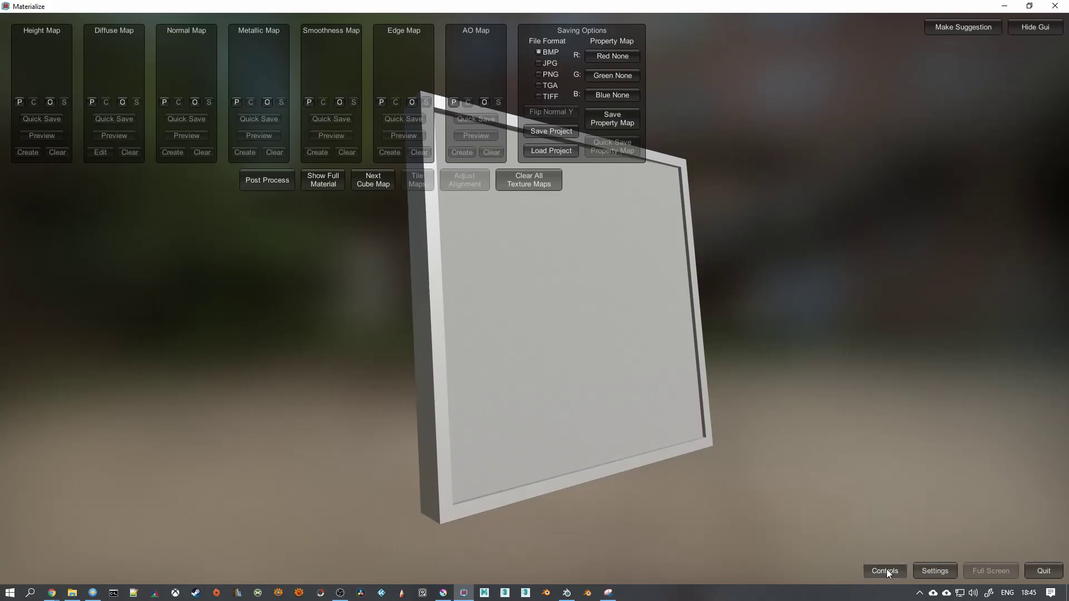
click(939, 572)
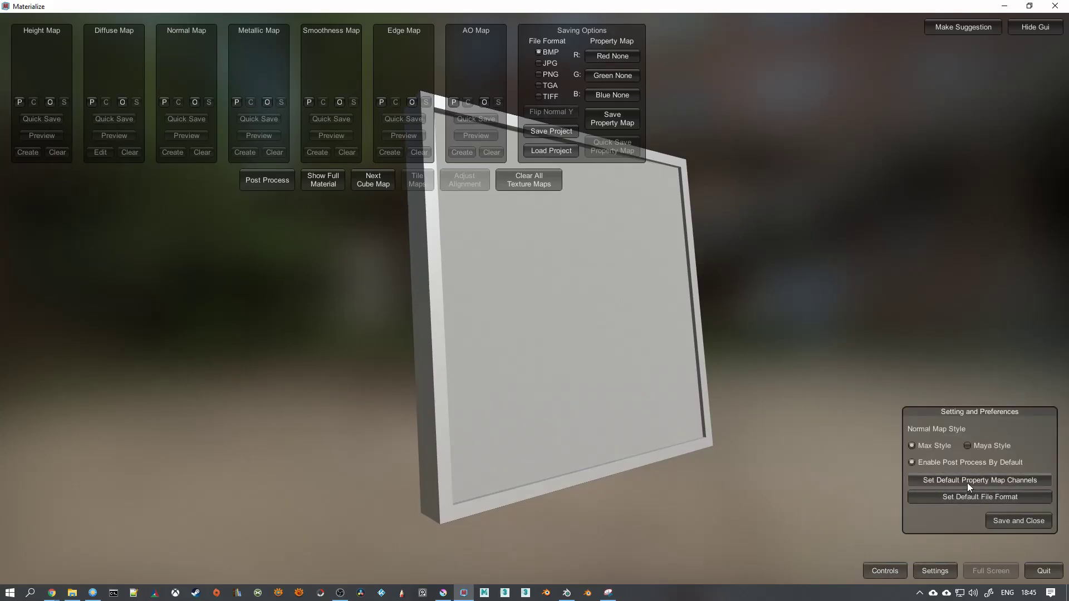
Close the Settings and Preferences panel
click(944, 572)
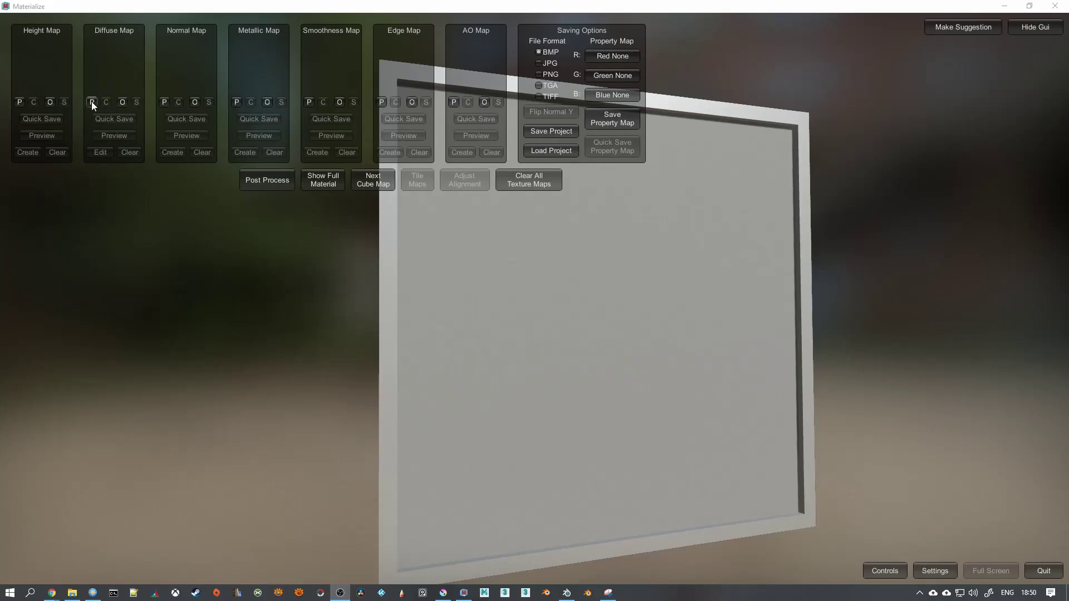
Load TexturesCom_GravelCobble0018_5_M_scaled.jpg from G:\MTutorials\Materialize as the diffuse map
click(122, 101)
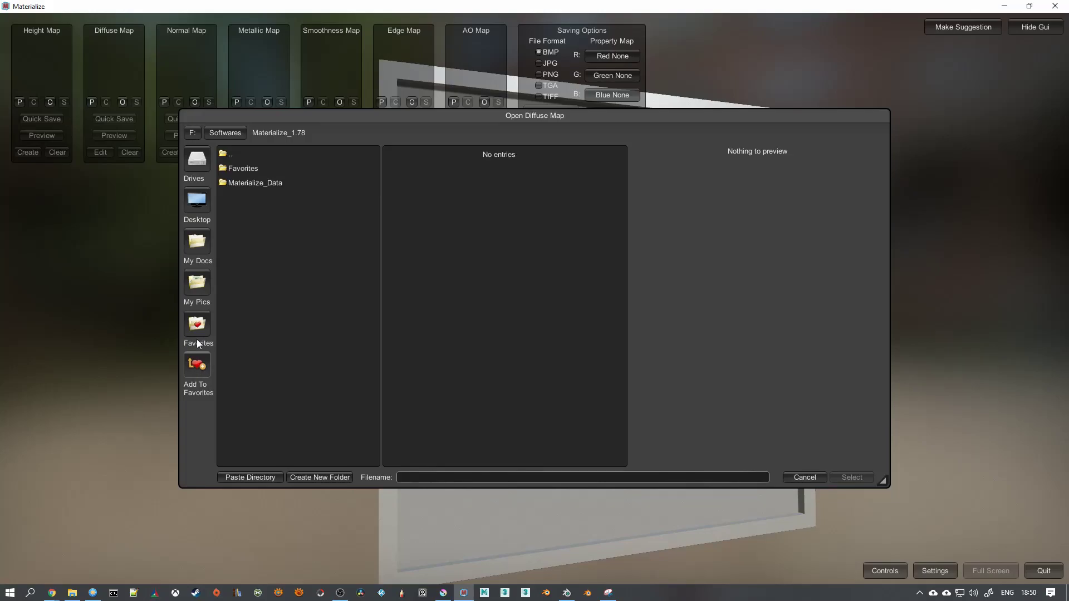
click(197, 328)
click(262, 153)
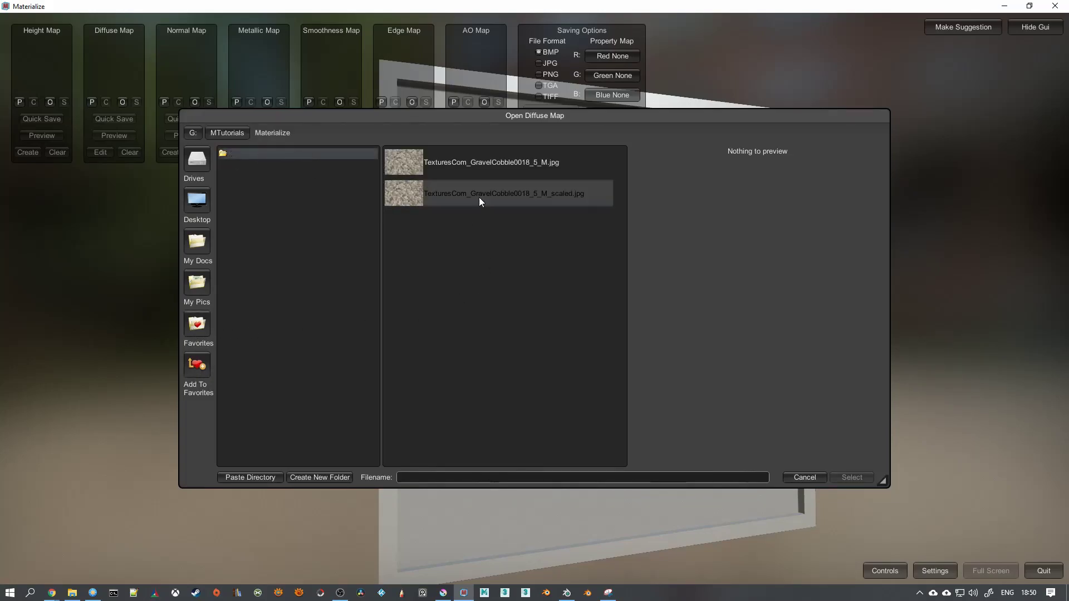
click(513, 195)
double_click(514, 195)
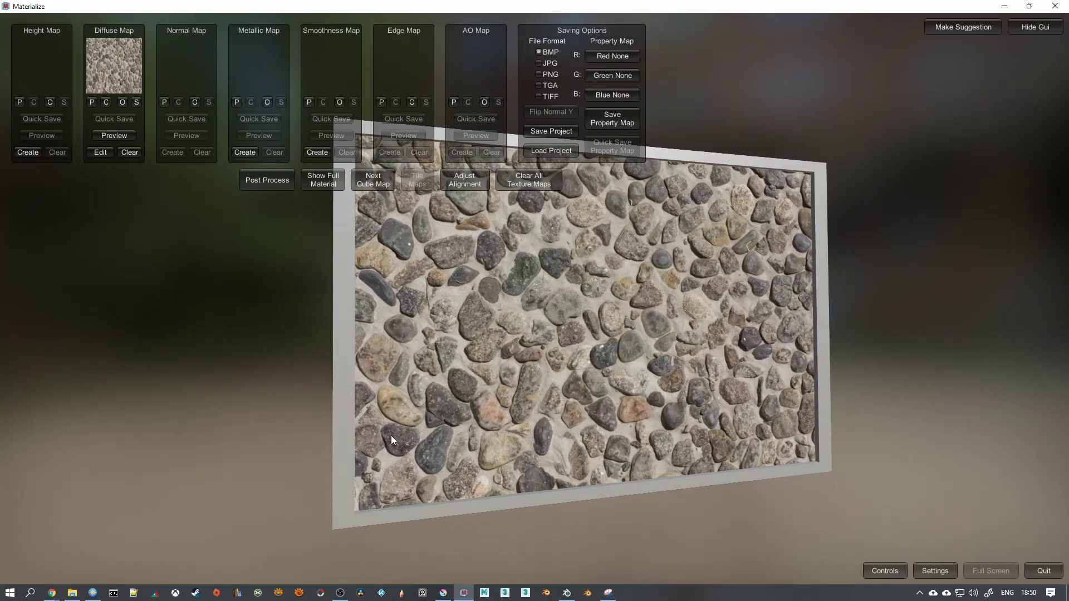
mouse_move(391, 435)
right_down()
mouse_move(415, 434)
mouse_move(407, 437)
right_up()
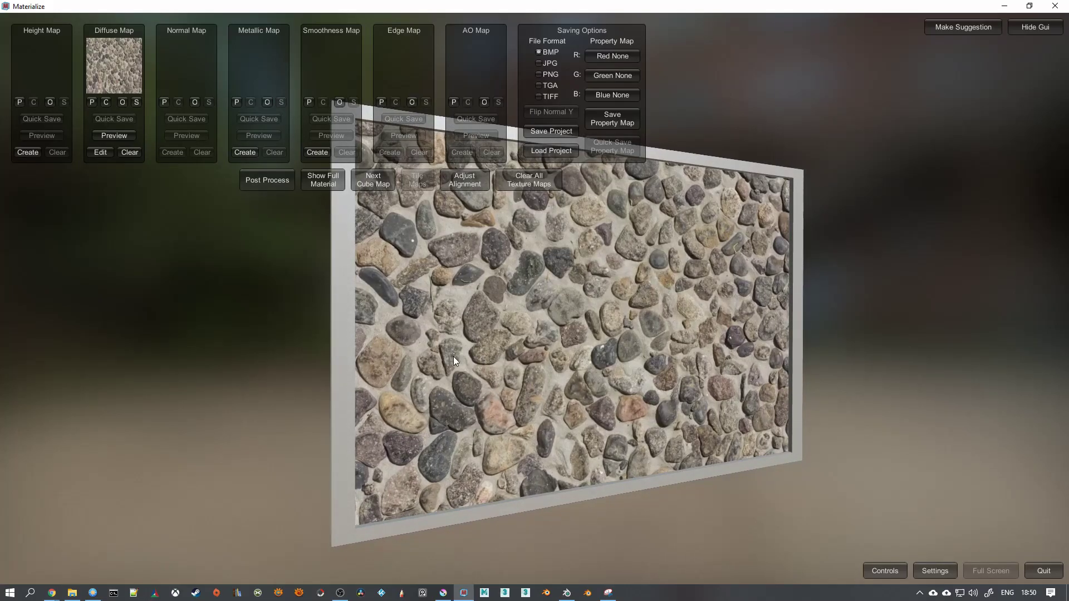
key(alt+Tab)
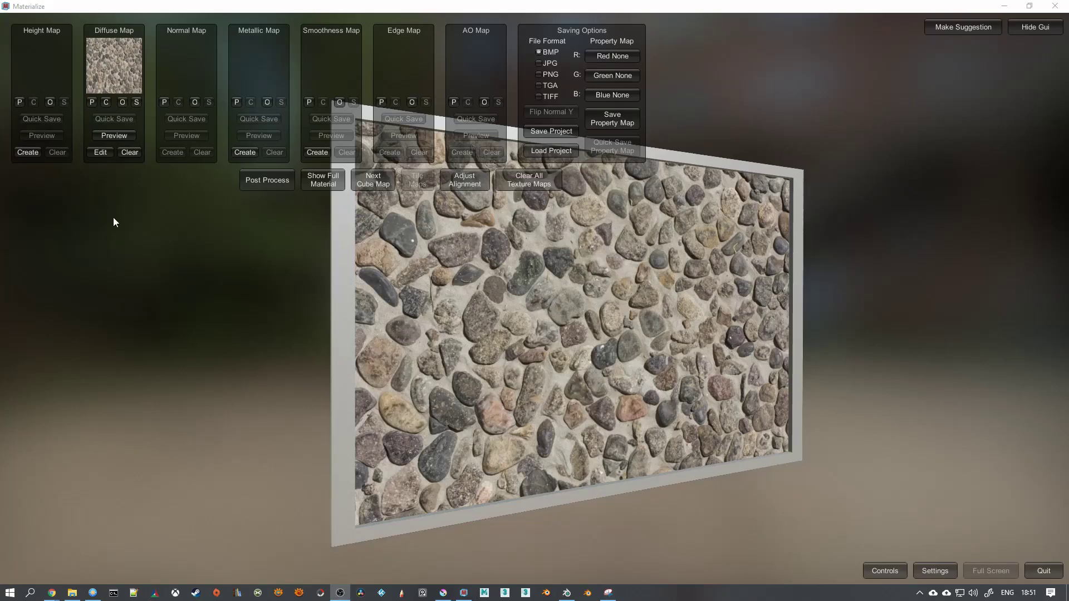
In Edit Diffuse, compare edited and original views and begin removing highlights
click(102, 152)
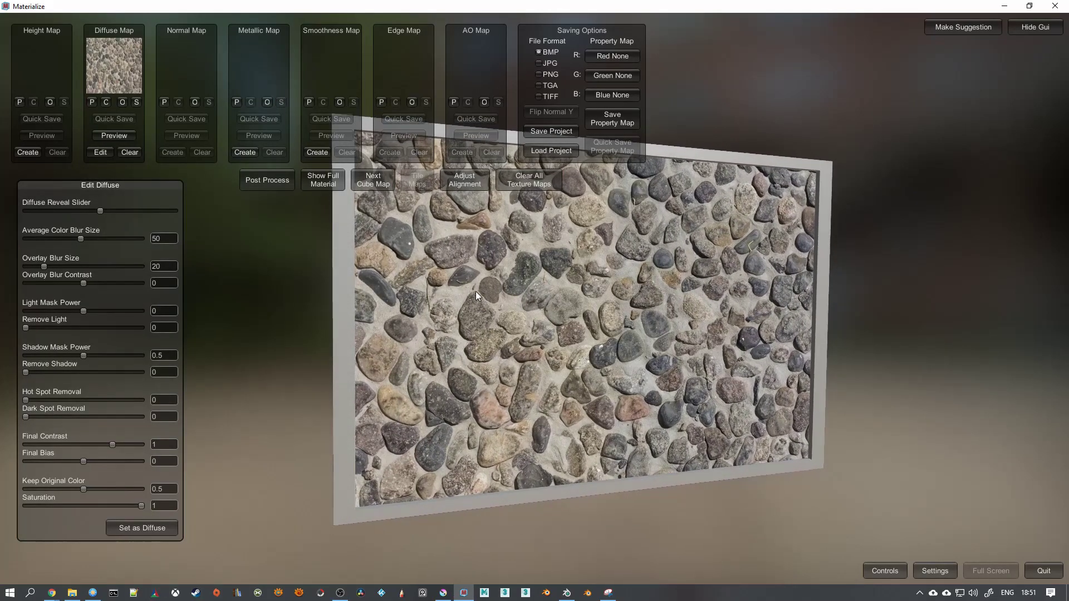
drag(123, 185, 139, 186)
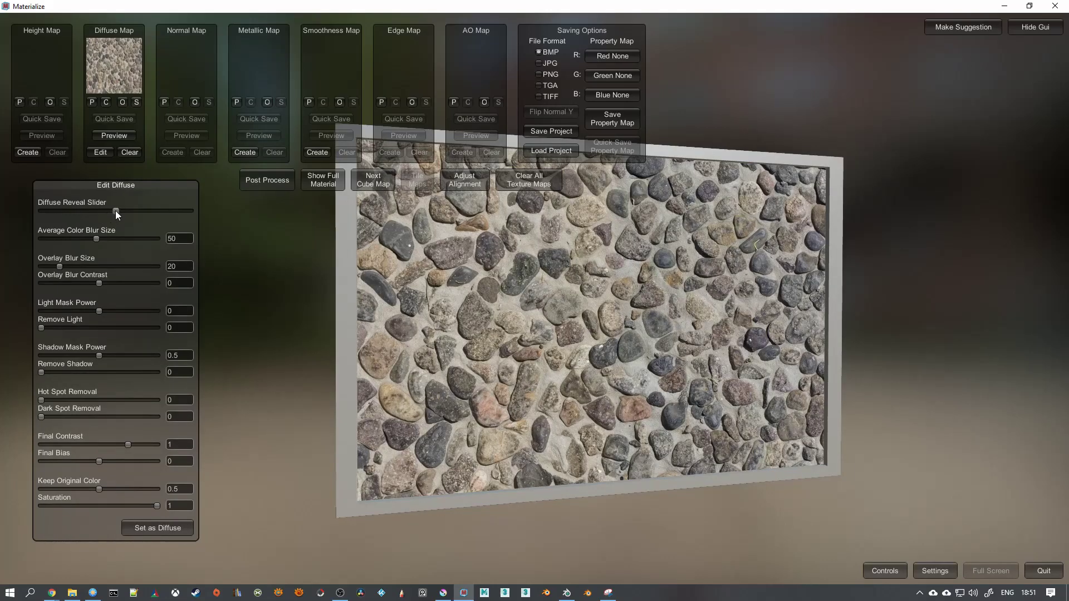
mouse_move(117, 211)
mouse_down()
mouse_move(69, 213)
mouse_move(123, 219)
mouse_up()
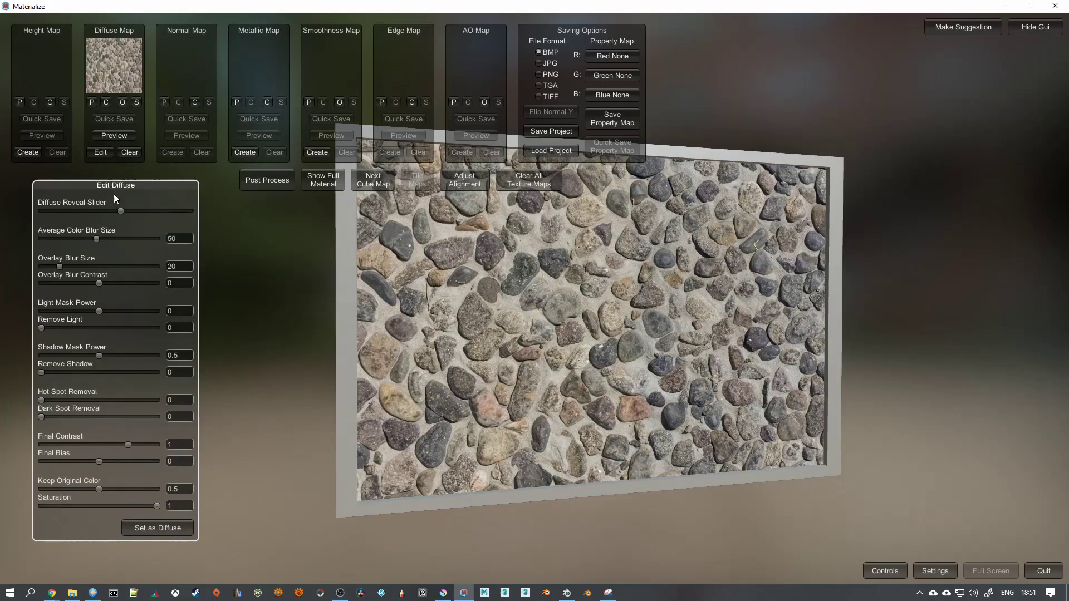
drag(121, 210, 115, 211)
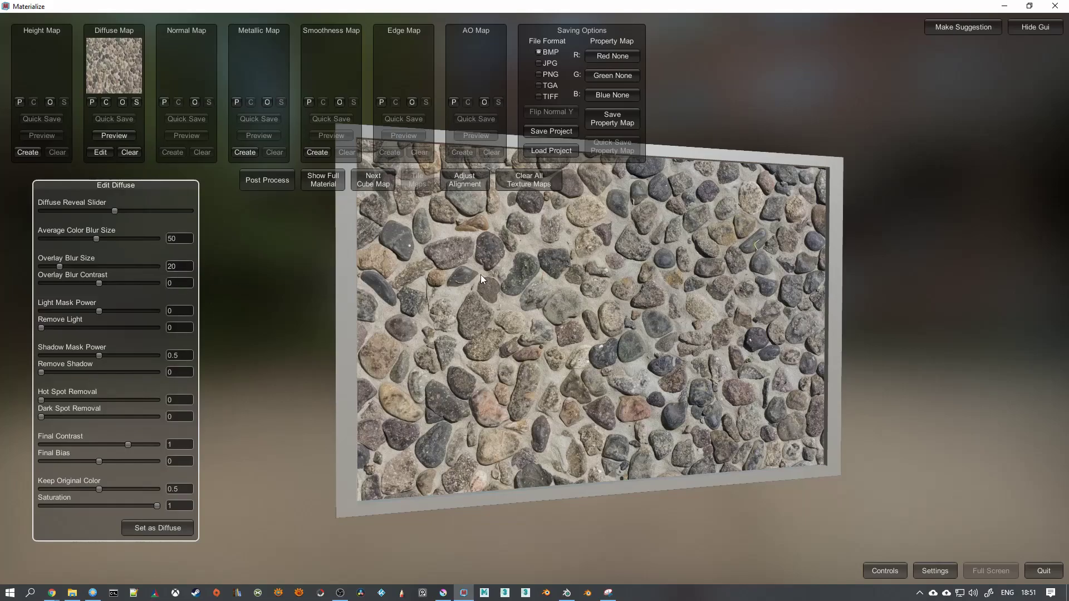
mouse_move(114, 212)
mouse_down()
mouse_move(79, 214)
mouse_move(124, 219)
mouse_up()
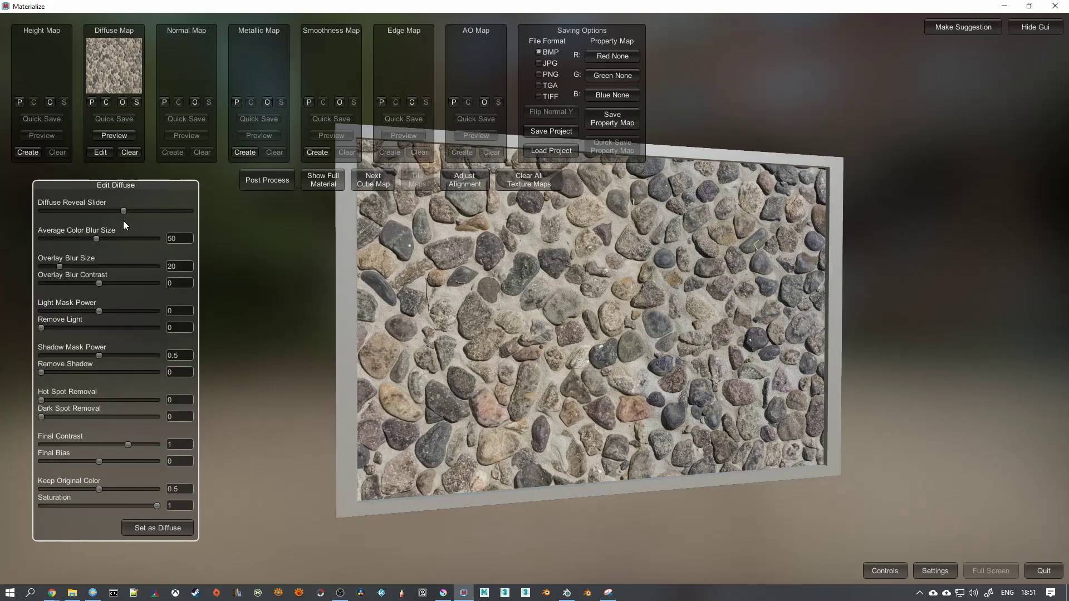
drag(123, 221, 82, 223)
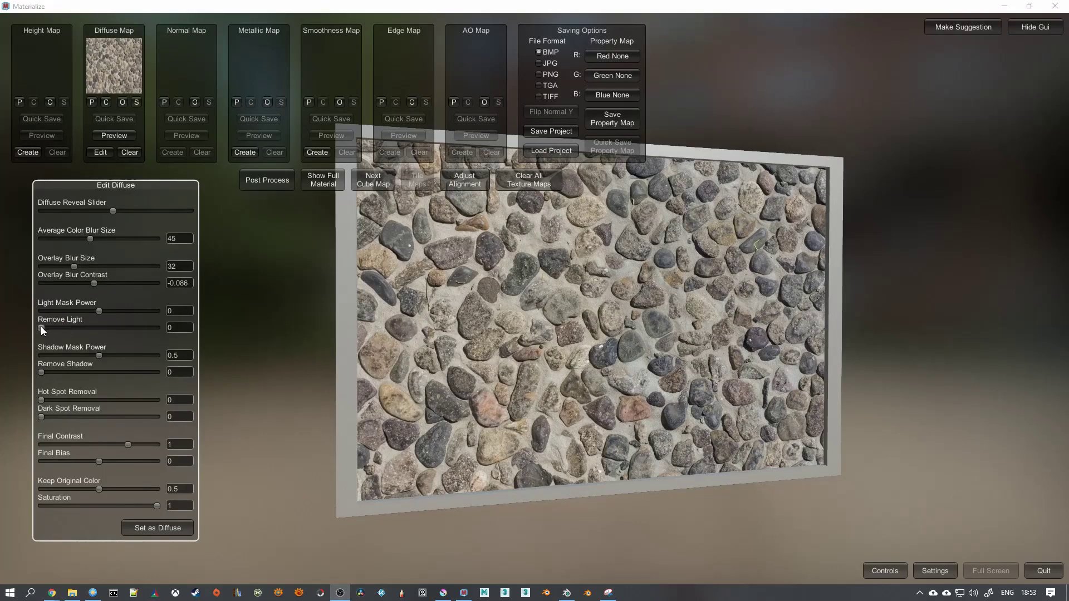
drag(41, 327, 63, 332)
drag(457, 350, 737, 350)
scroll(737, 350, up, 5)
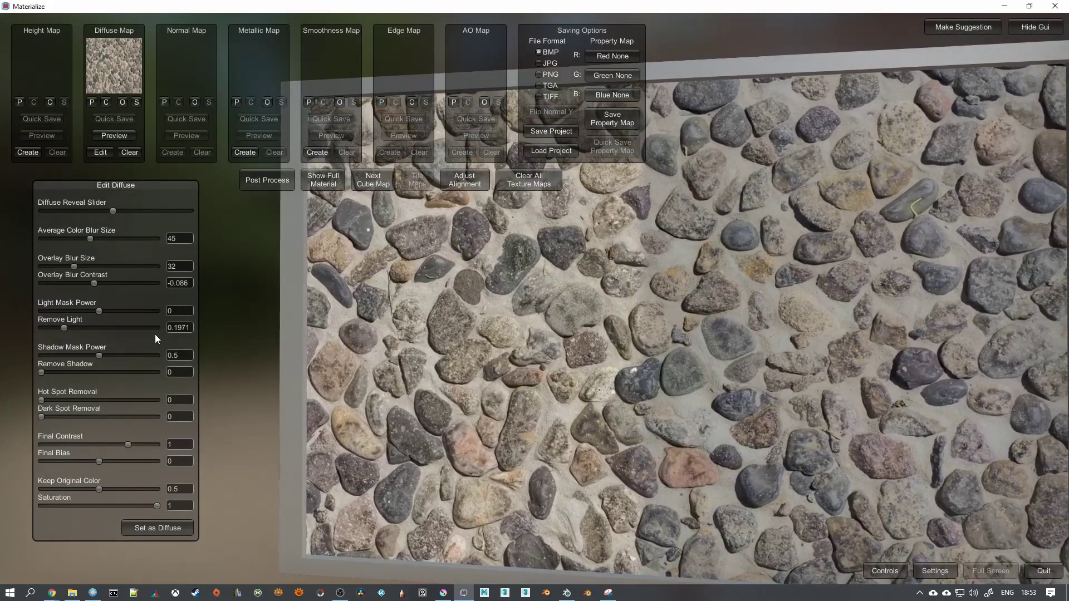
Tune light and shadow removal, keep Hot Spot at 0, Original Color ~0.82, and set as diffuse
mouse_move(63, 328)
mouse_down()
mouse_move(80, 328)
mouse_move(61, 333)
mouse_up()
click(68, 331)
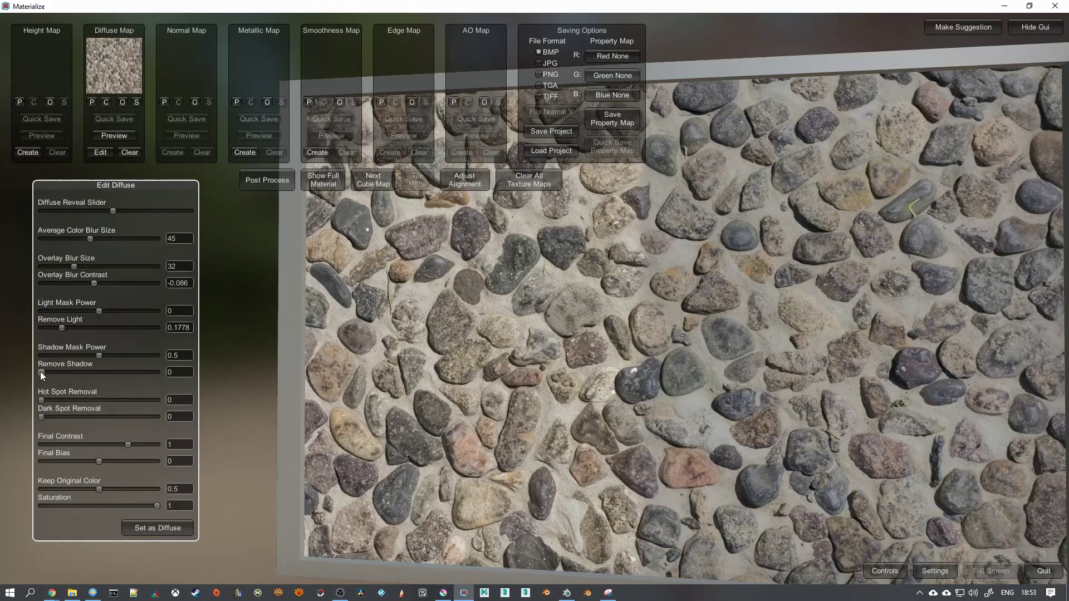
drag(41, 372, 56, 373)
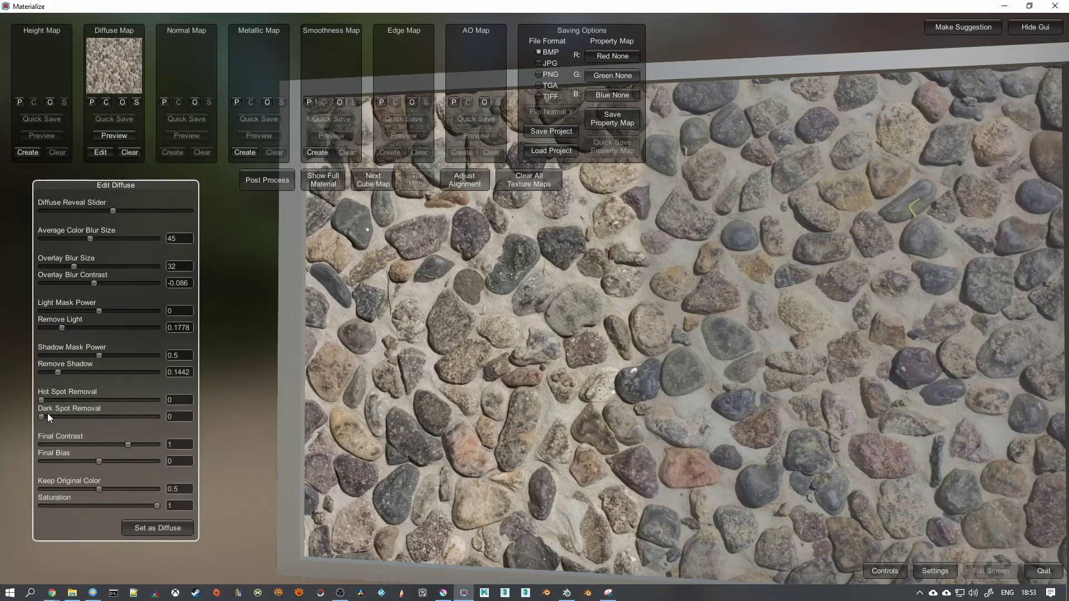
mouse_move(40, 402)
mouse_down()
mouse_move(58, 396)
mouse_move(37, 401)
mouse_move(62, 413)
mouse_move(38, 414)
mouse_up()
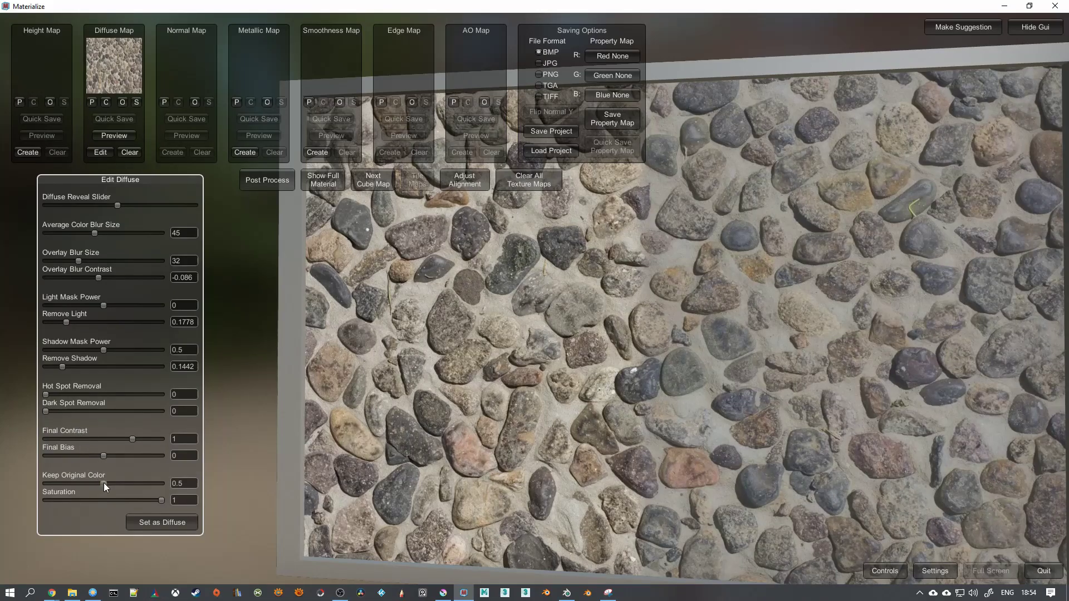
drag(104, 483, 137, 485)
drag(138, 486, 142, 485)
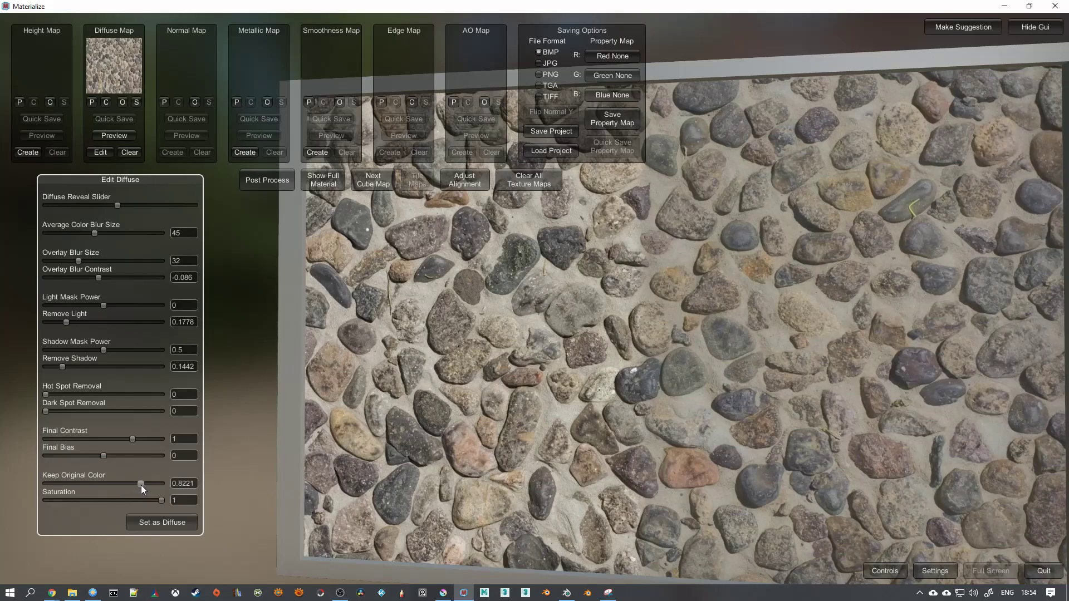
click(171, 524)
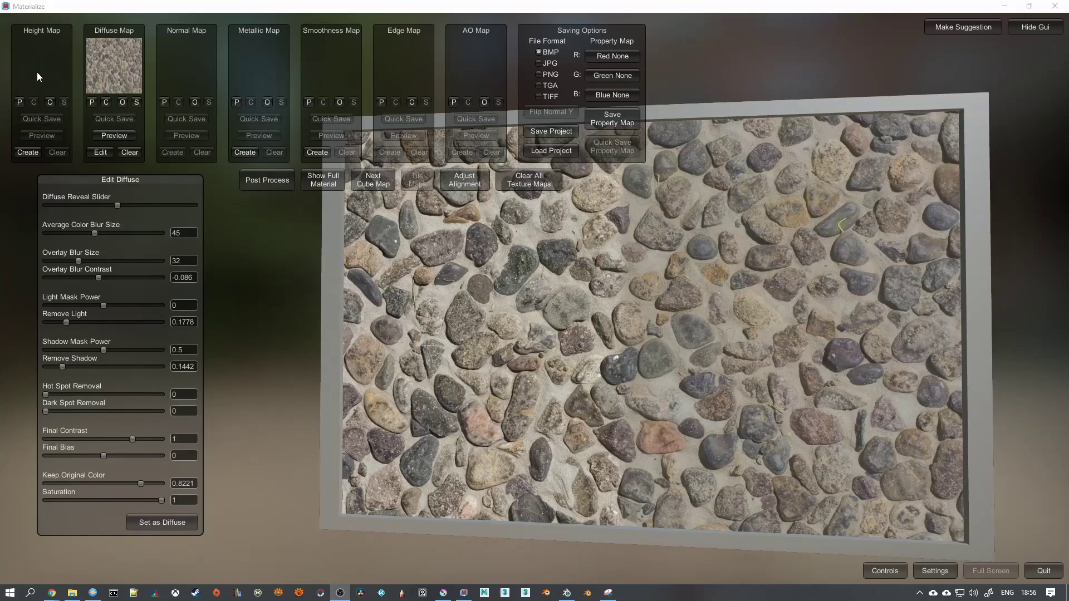
Create a height map from the diffuse, comparing it against the original photo
click(28, 152)
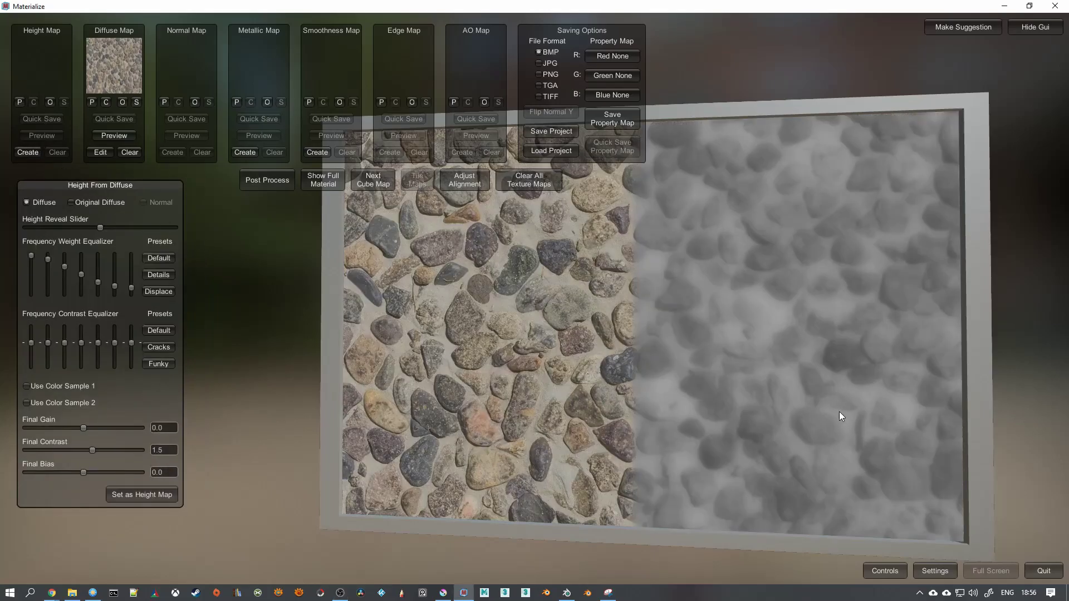
right_drag(839, 416, 677, 450)
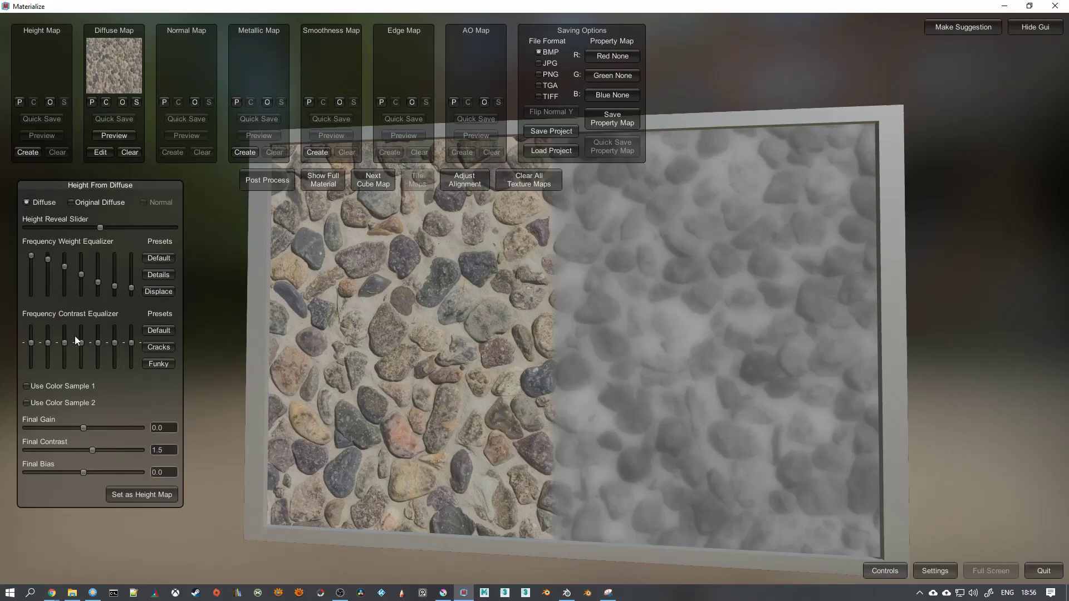
mouse_move(97, 227)
mouse_down()
mouse_move(110, 228)
mouse_move(62, 237)
mouse_move(111, 238)
mouse_up()
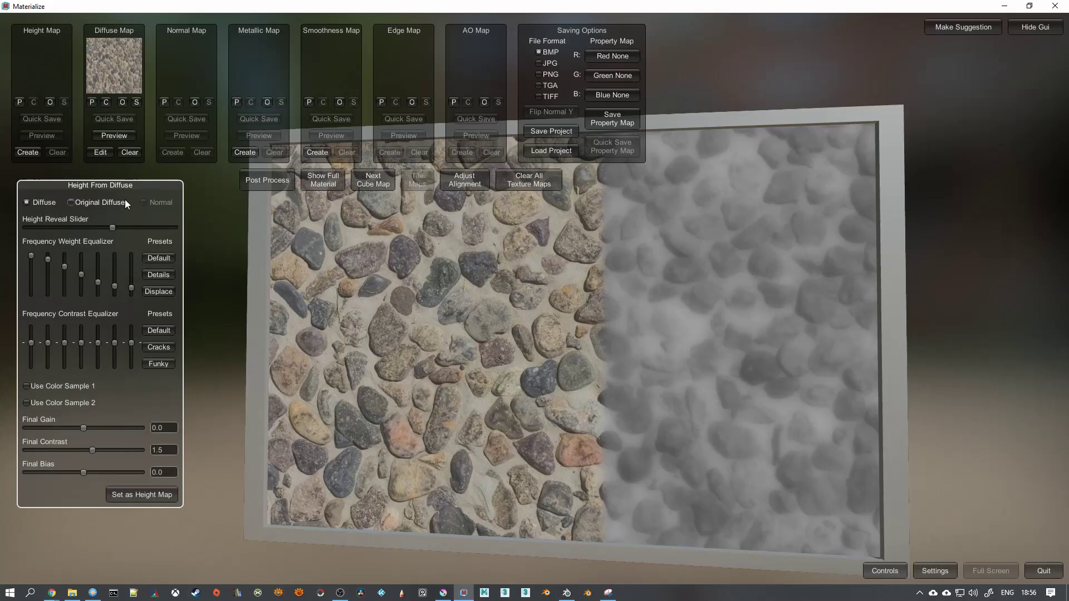
click(91, 203)
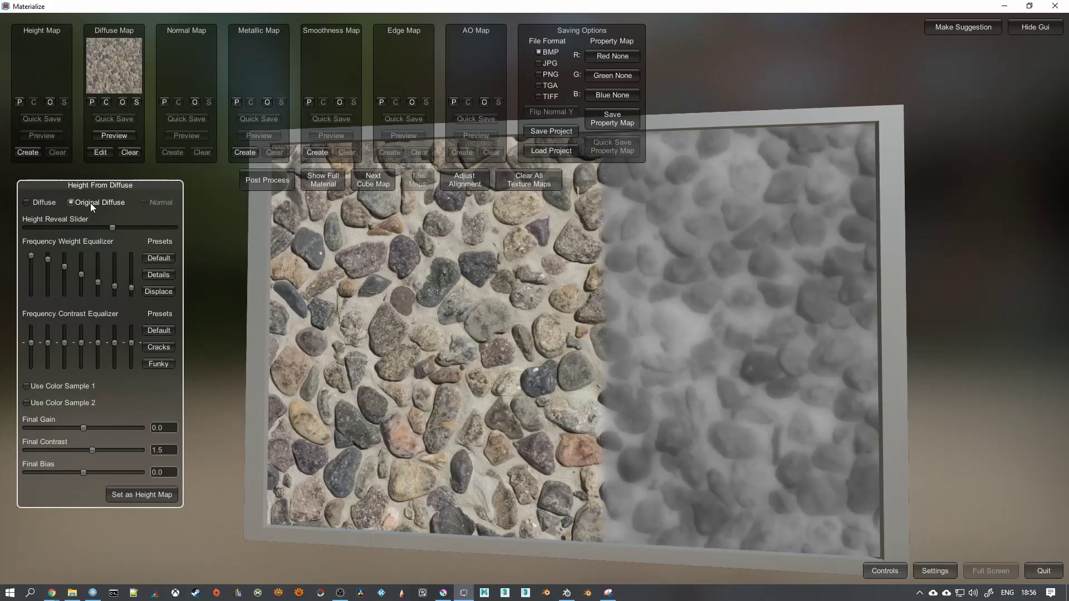
click(33, 202)
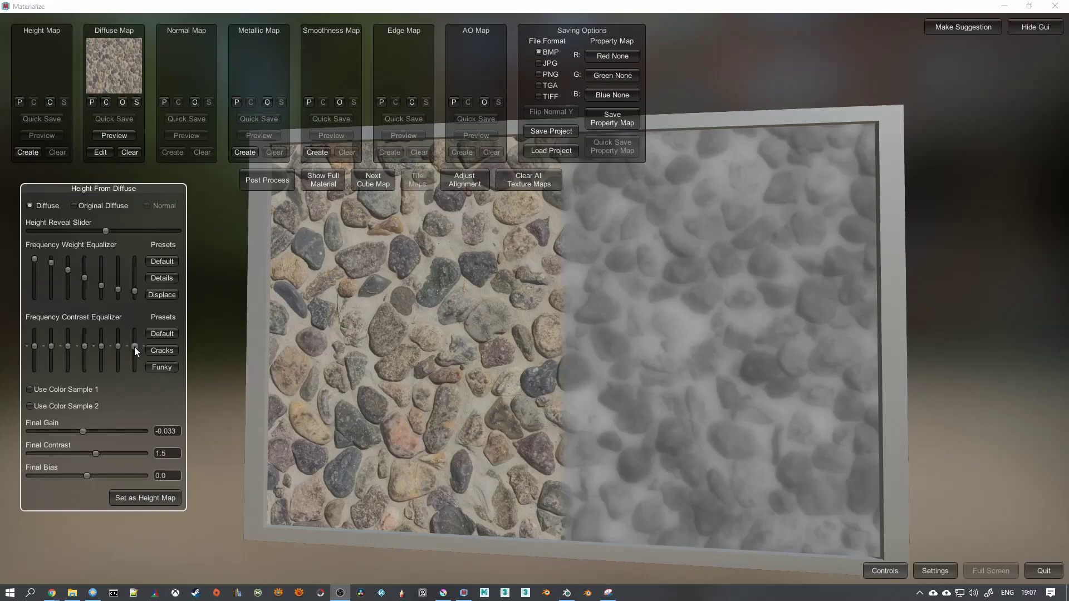
Lower contrast bands 3, 5 and 7, set Final Contrast 2.173, and store as height map
drag(134, 347, 134, 357)
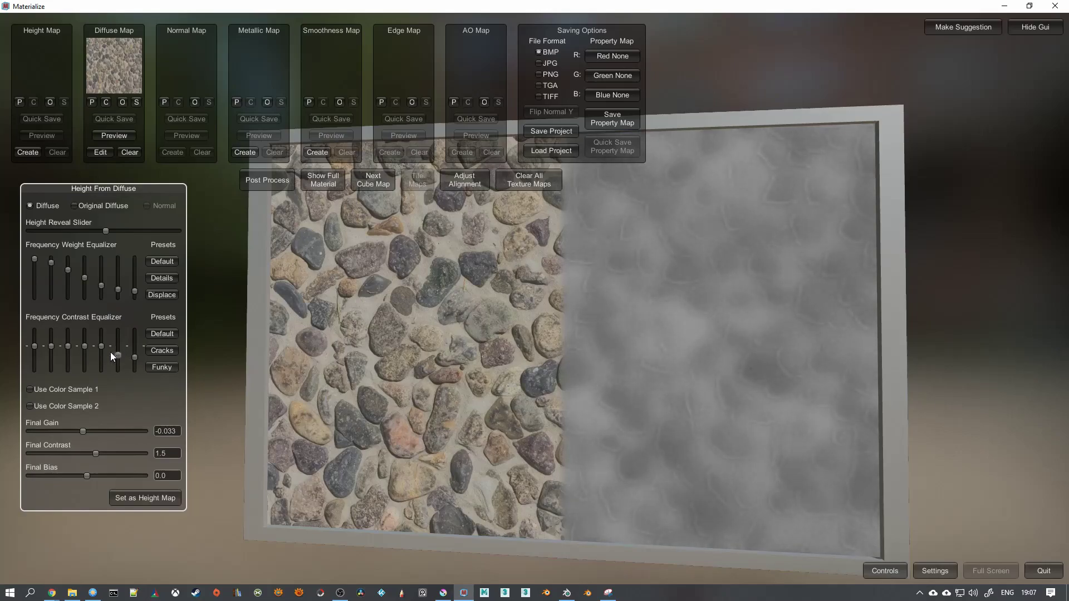
mouse_move(98, 344)
mouse_down()
mouse_move(102, 362)
mouse_move(83, 359)
mouse_up()
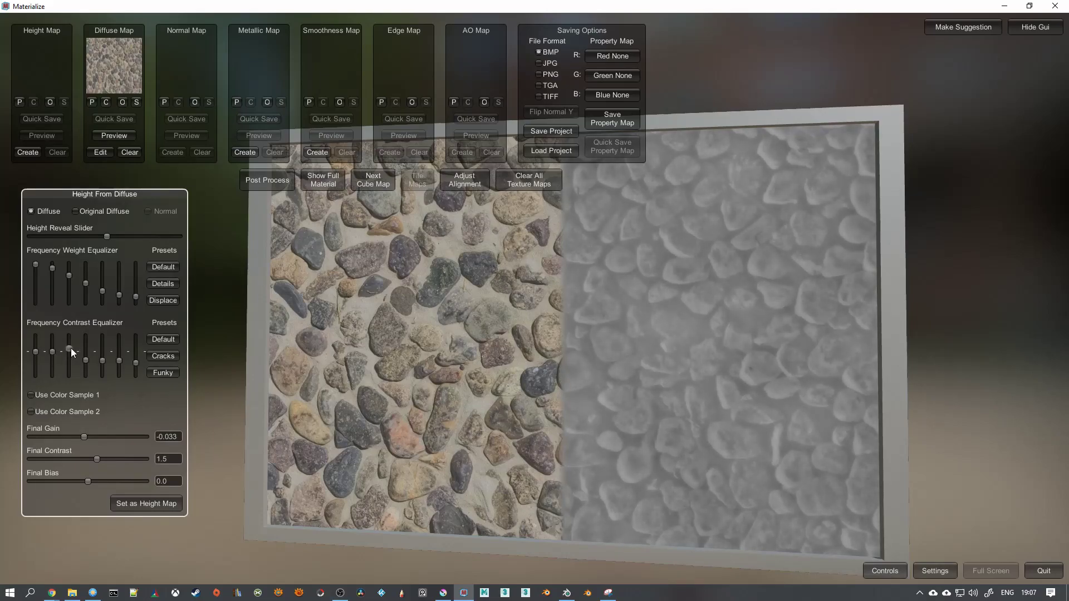
mouse_move(71, 352)
mouse_down()
mouse_move(50, 361)
mouse_move(36, 352)
mouse_move(70, 354)
mouse_up()
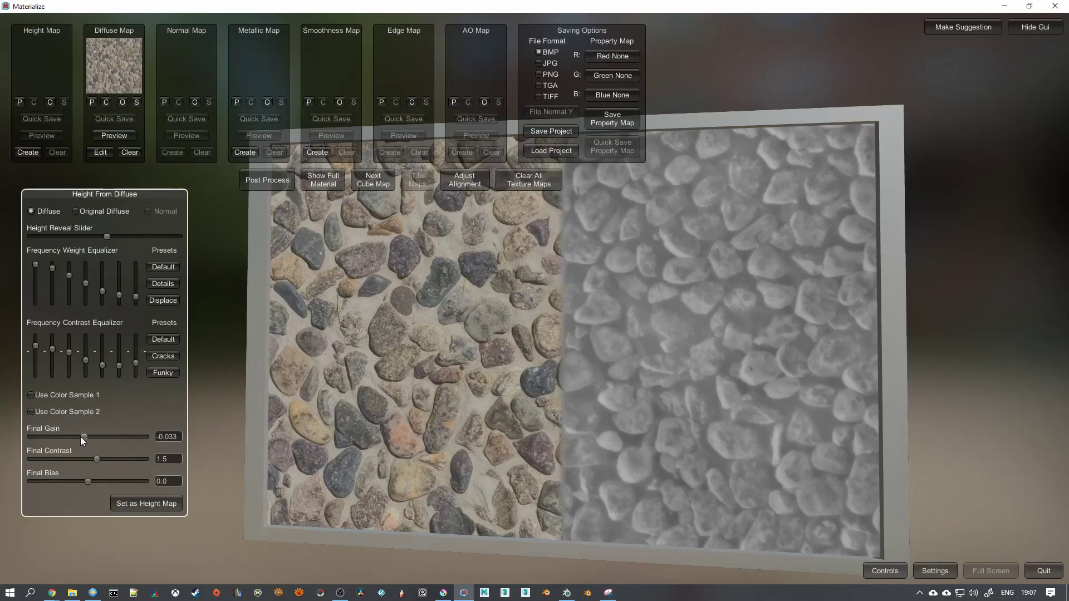
mouse_move(82, 438)
mouse_down()
mouse_move(100, 438)
mouse_move(81, 441)
mouse_up()
drag(98, 458, 102, 458)
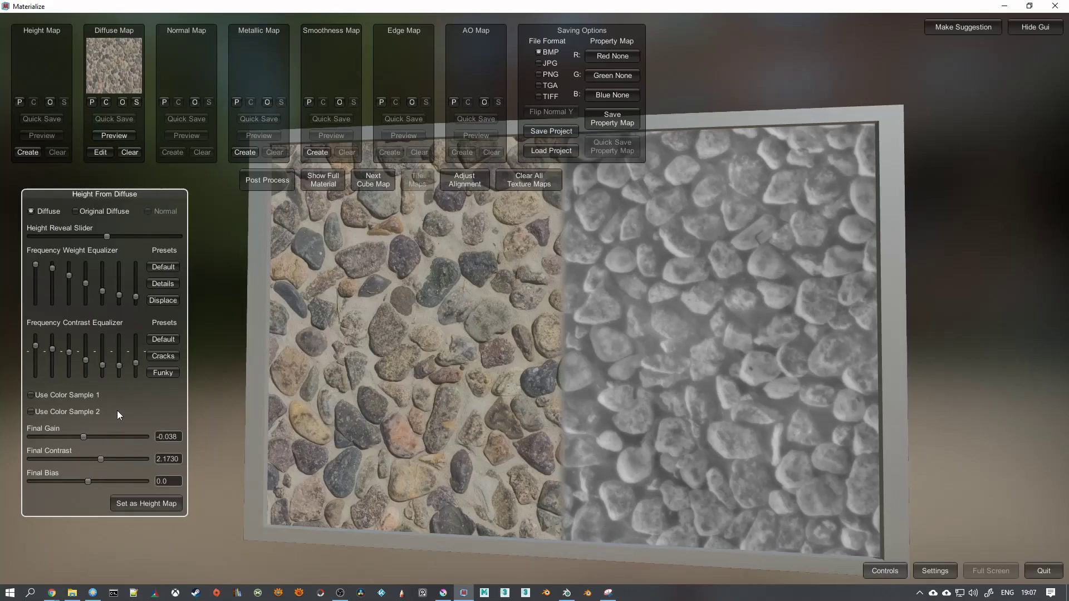
click(32, 396)
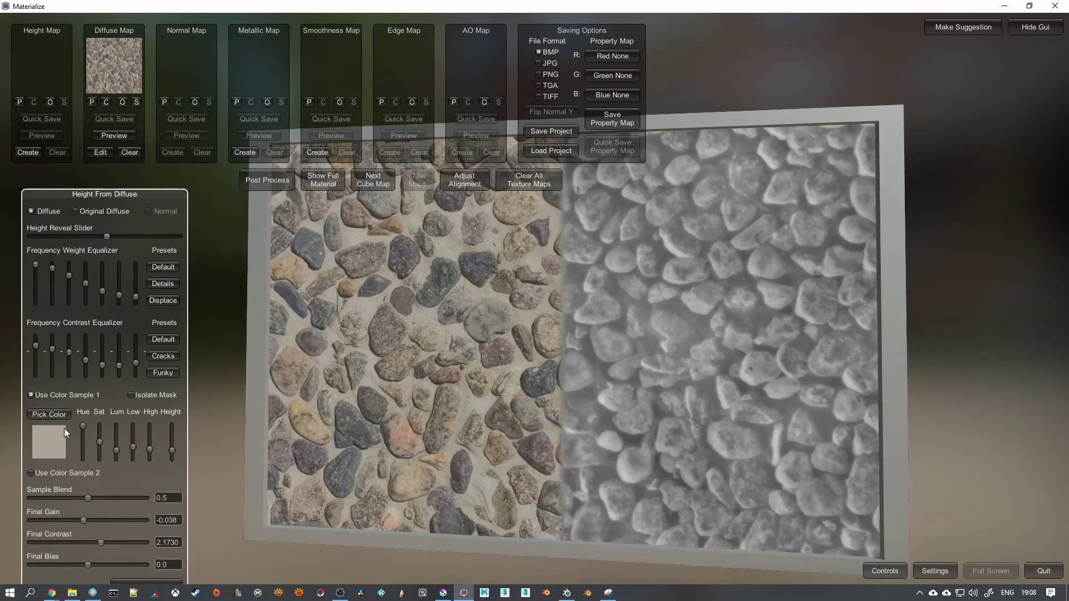
click(29, 396)
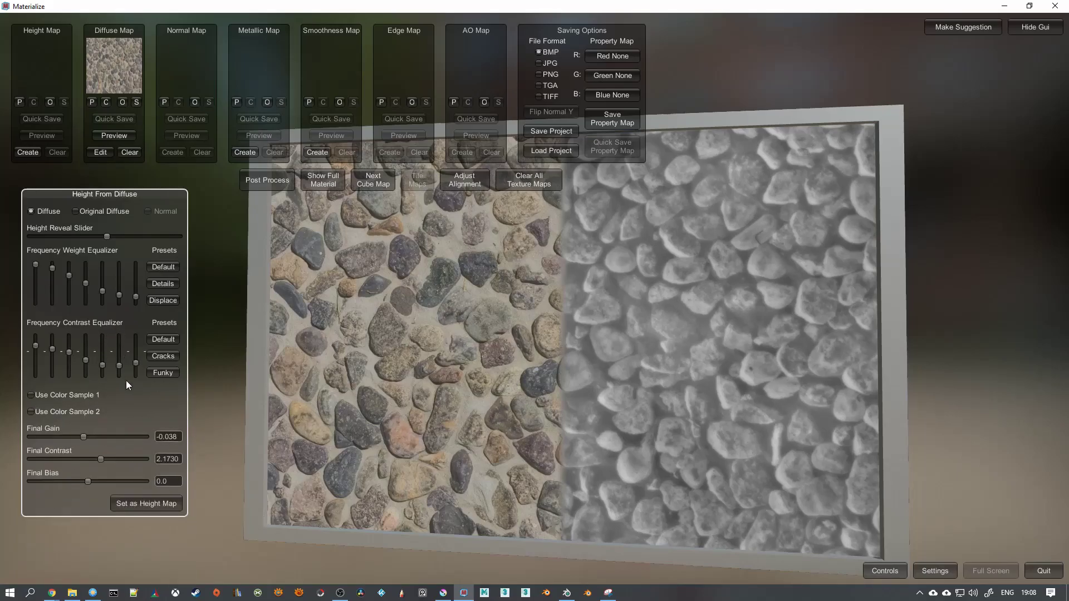
click(153, 505)
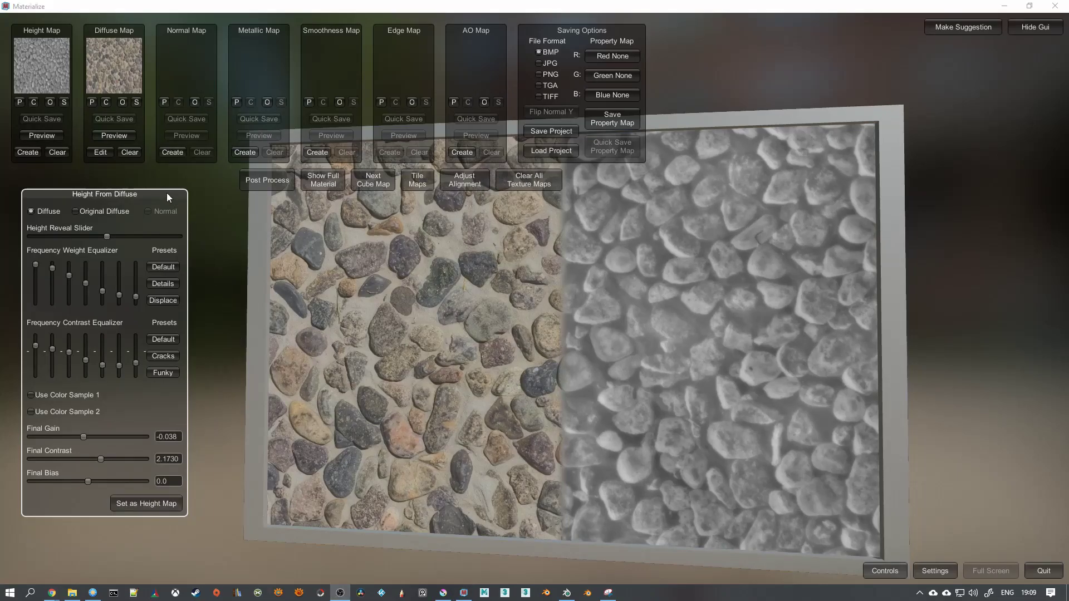
Create a normal map from the height, trying Crisp and Mids before settling on Smooth
click(175, 152)
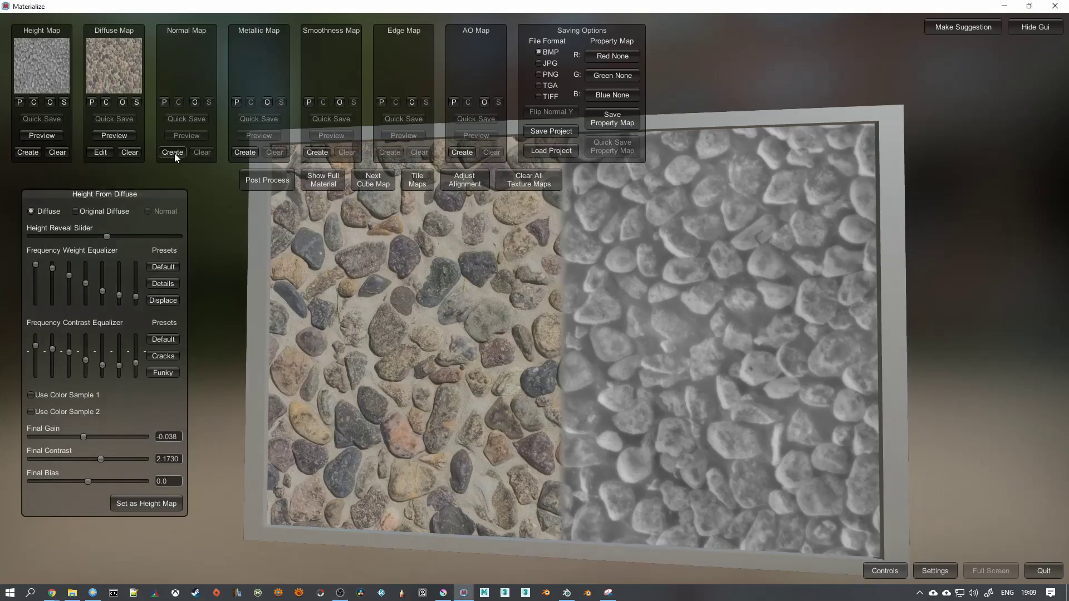
drag(460, 375, 530, 401)
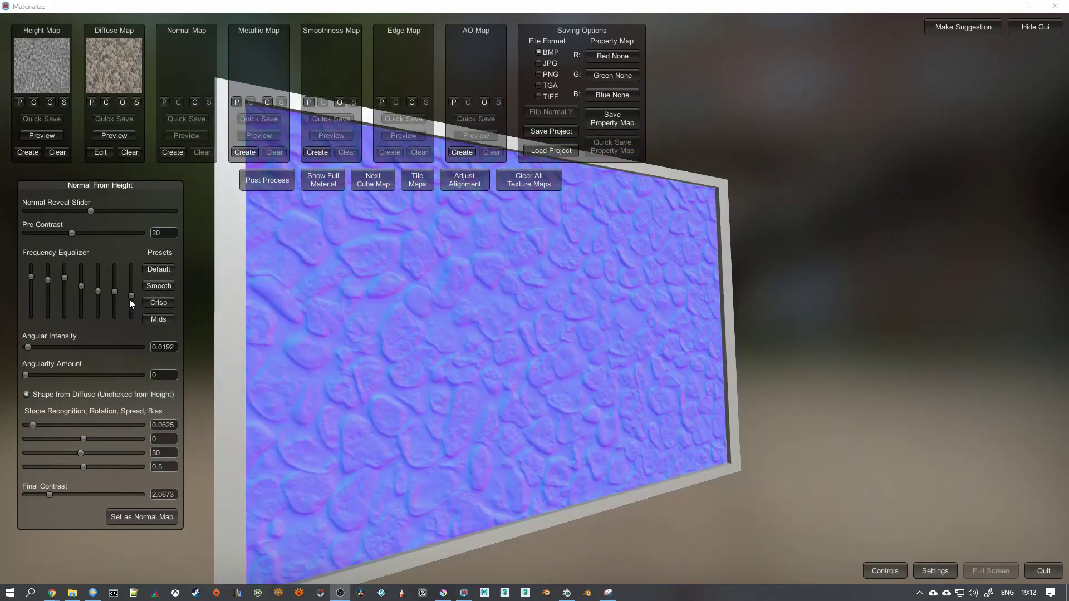
click(132, 295)
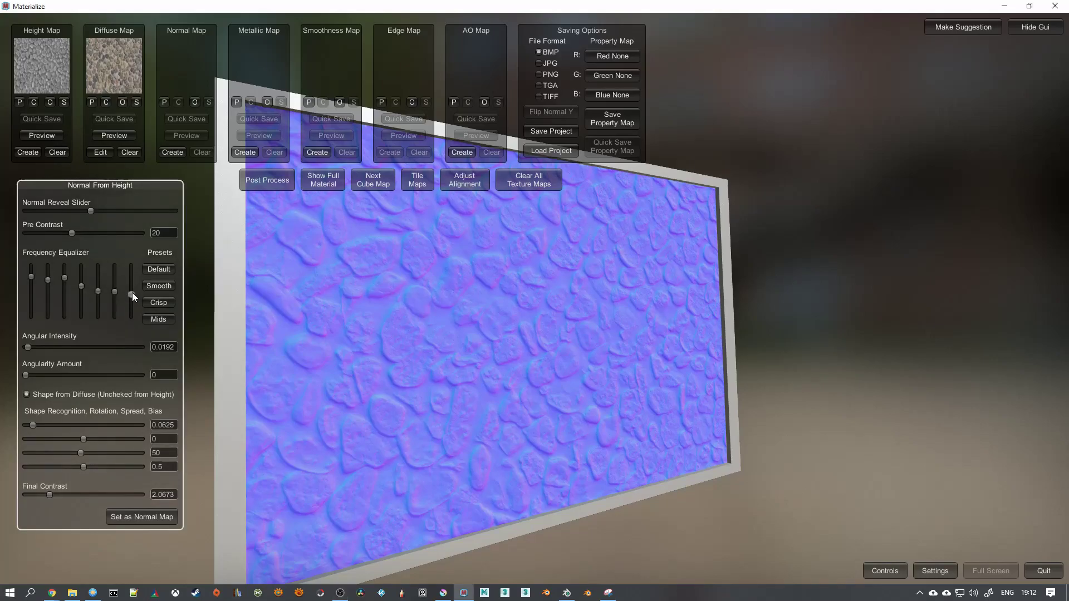
drag(134, 296, 135, 285)
drag(361, 381, 383, 347)
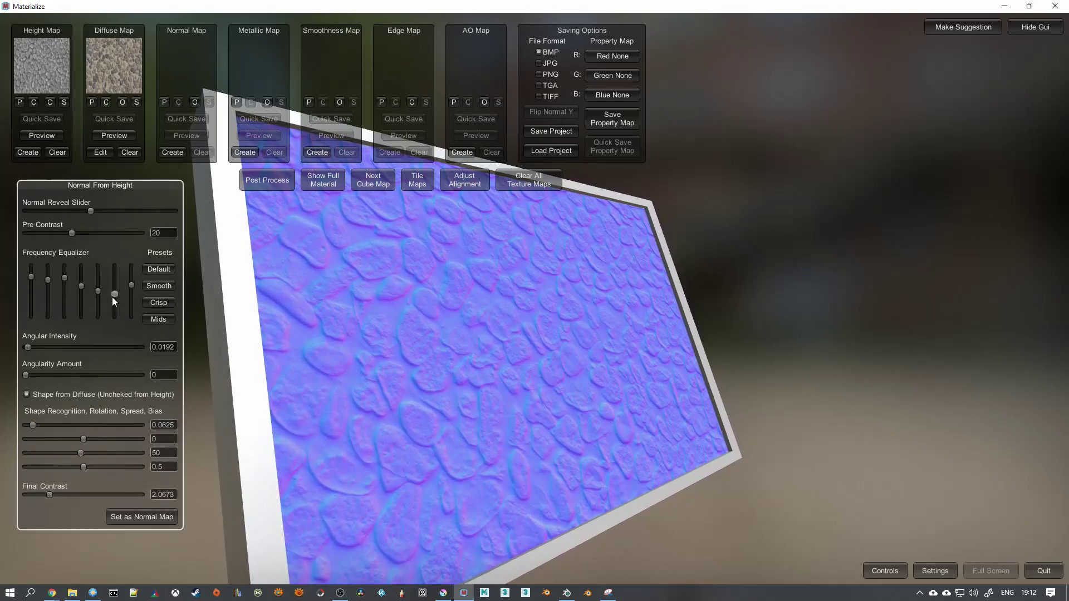
drag(129, 286, 130, 297)
click(159, 286)
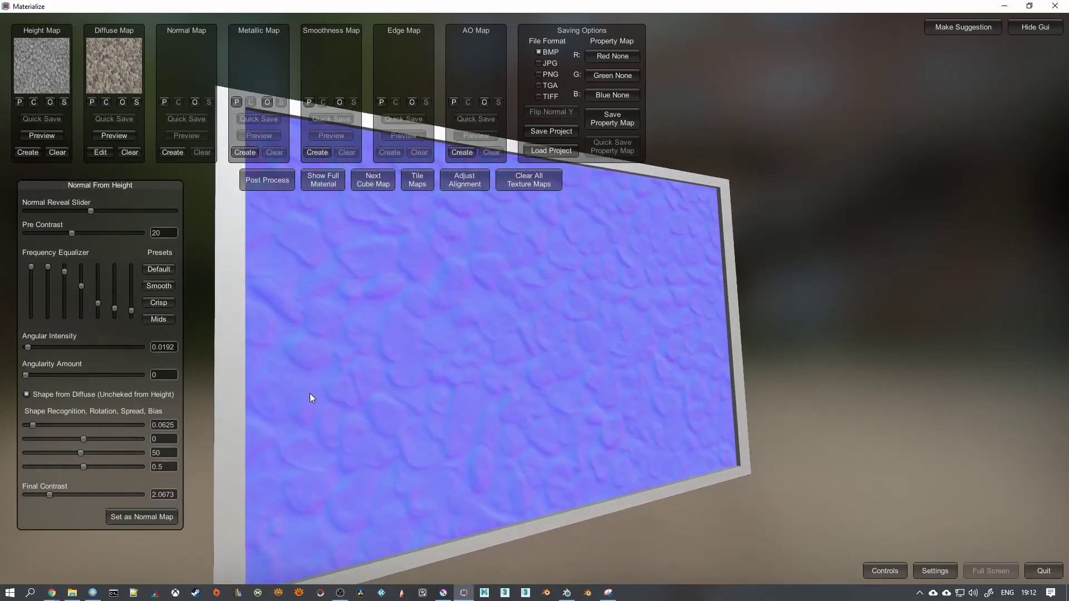
click(148, 304)
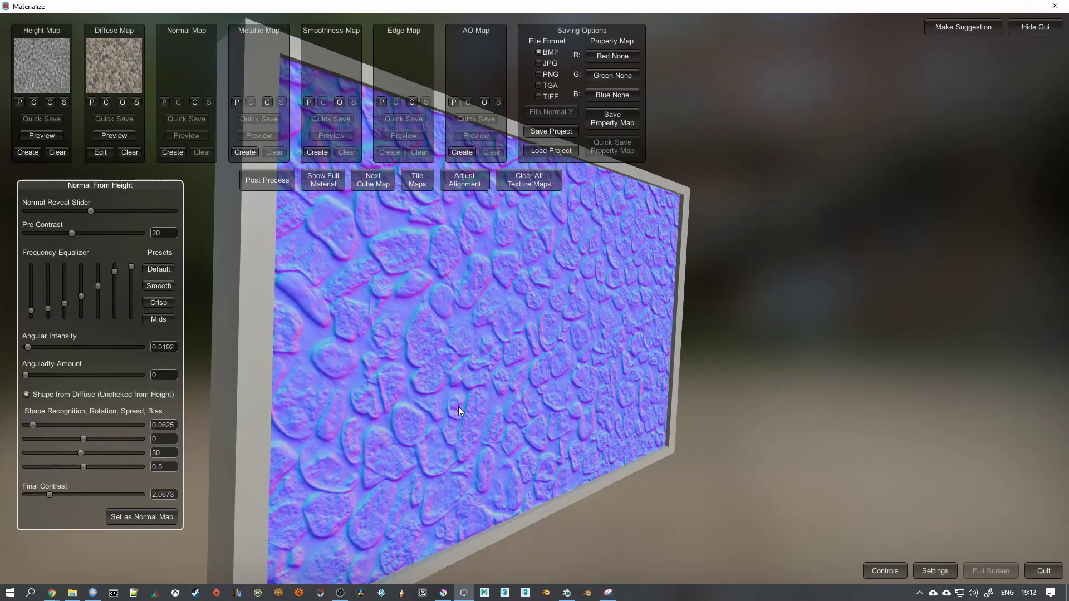
click(158, 320)
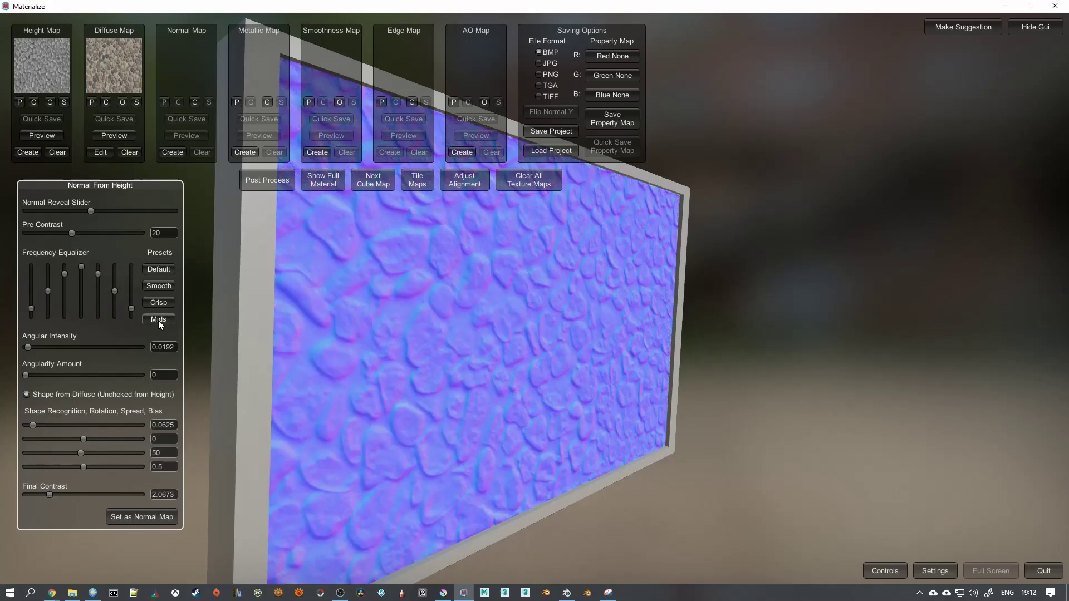
right_drag(397, 376, 419, 367)
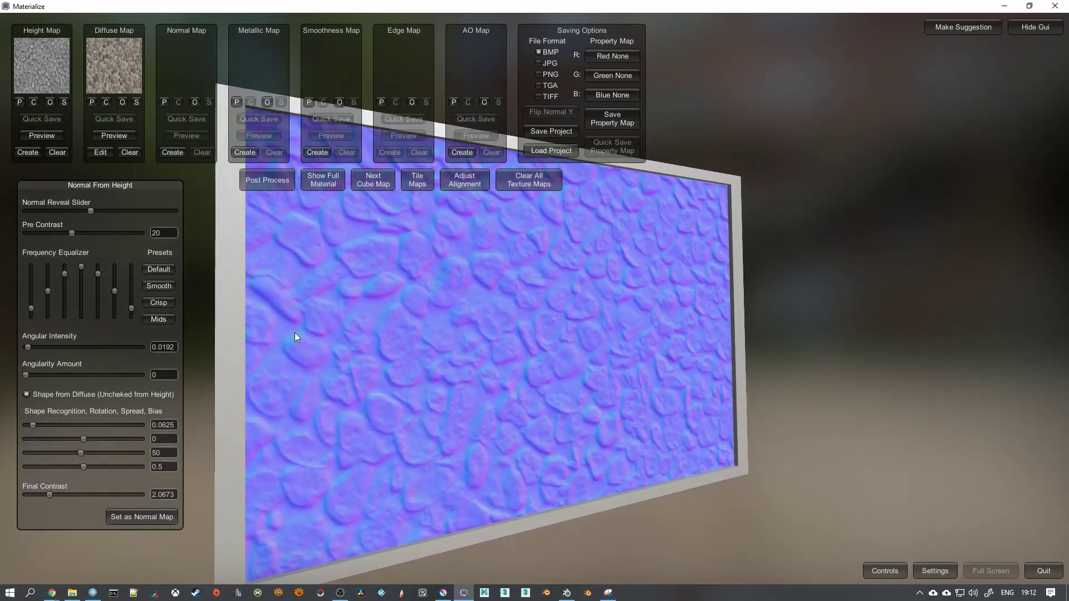
click(150, 286)
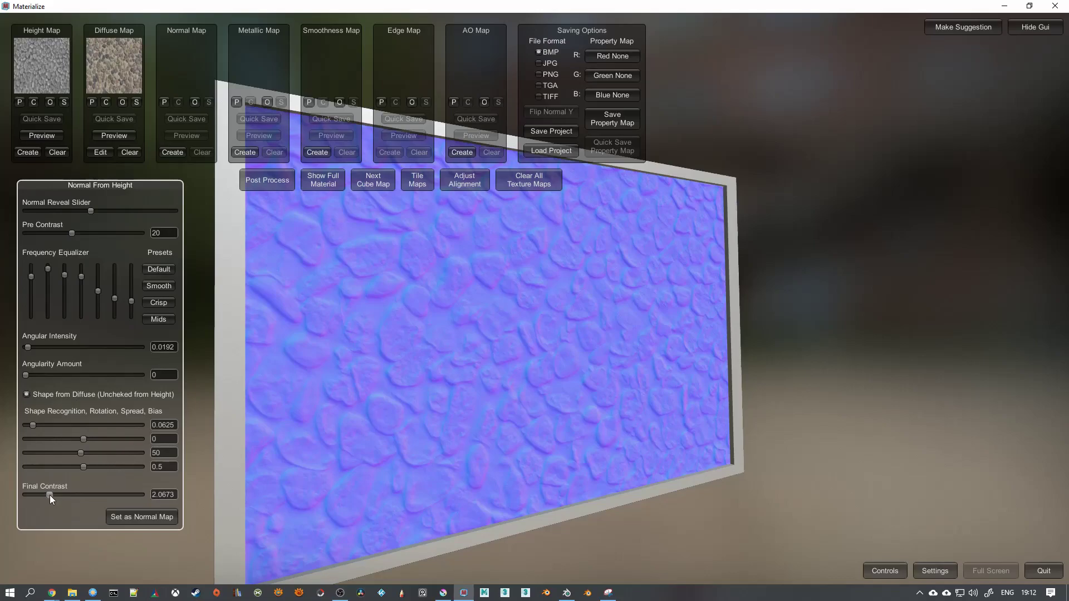
Raise Final Contrast to about 2.64 and Shape Recognition to 0.1298, then store as normal map
mouse_move(49, 495)
mouse_down()
mouse_move(82, 495)
mouse_move(56, 498)
mouse_up()
mouse_move(33, 426)
mouse_down()
mouse_move(69, 425)
mouse_move(40, 431)
mouse_up()
click(147, 518)
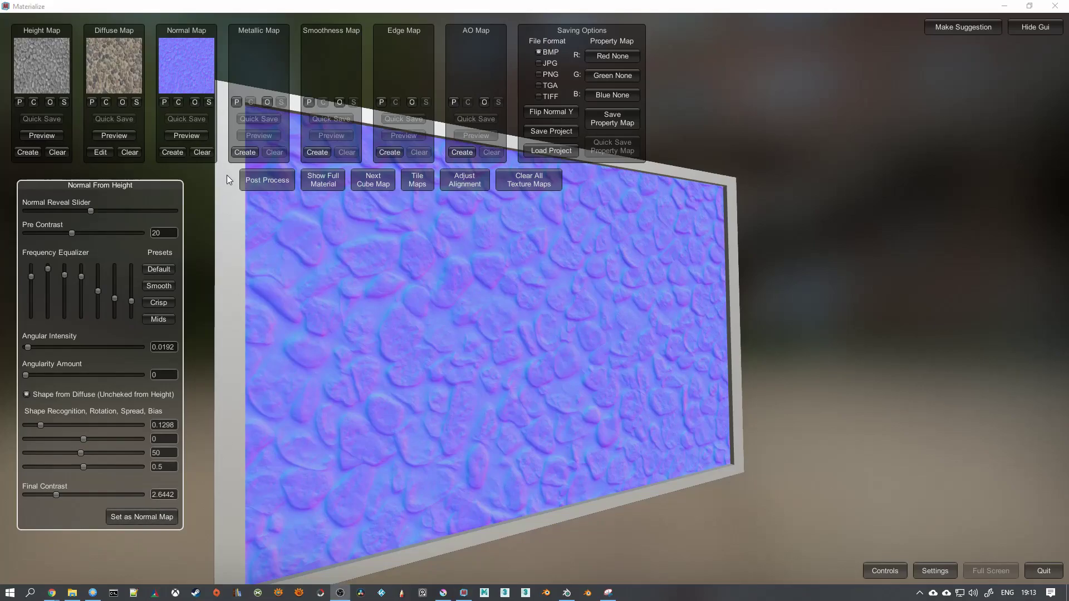
Make an all-black metallic map with Final Contrast -1.288 and a lowered High limit
click(252, 155)
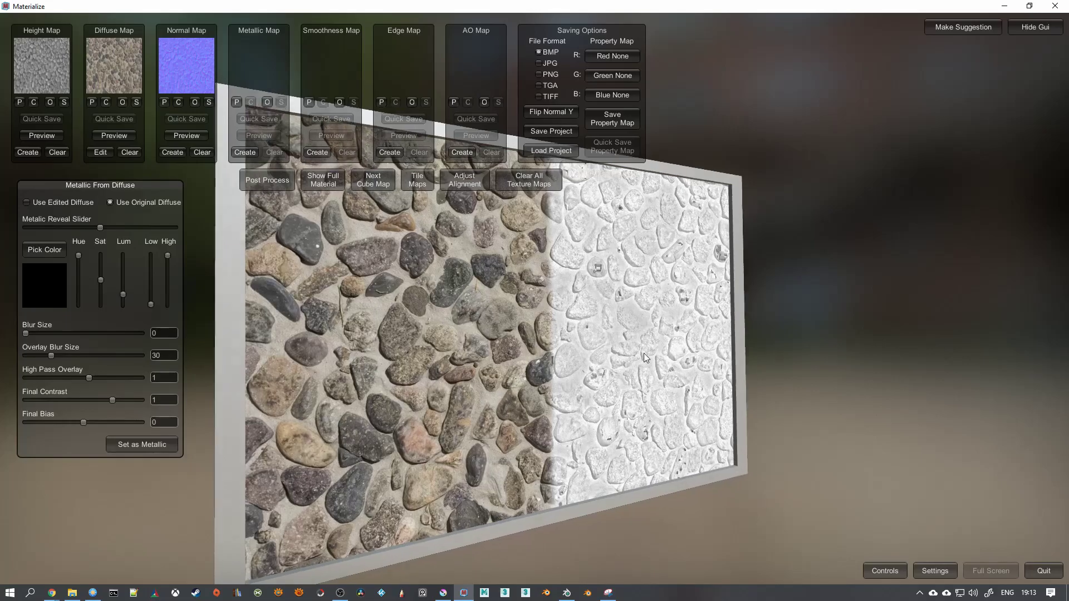
right_drag(611, 355, 486, 356)
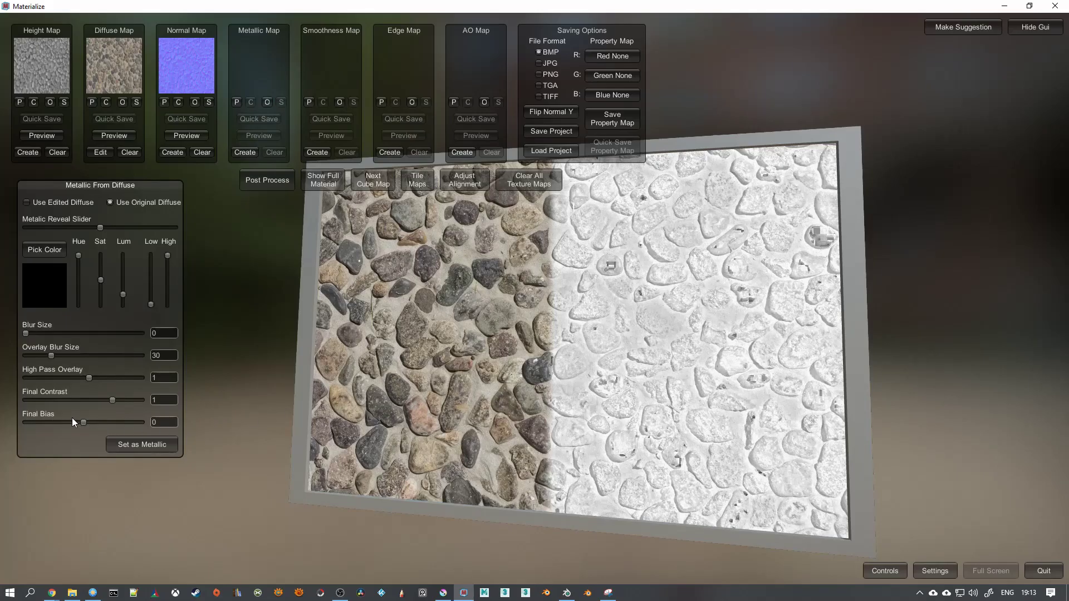
drag(113, 399, 45, 405)
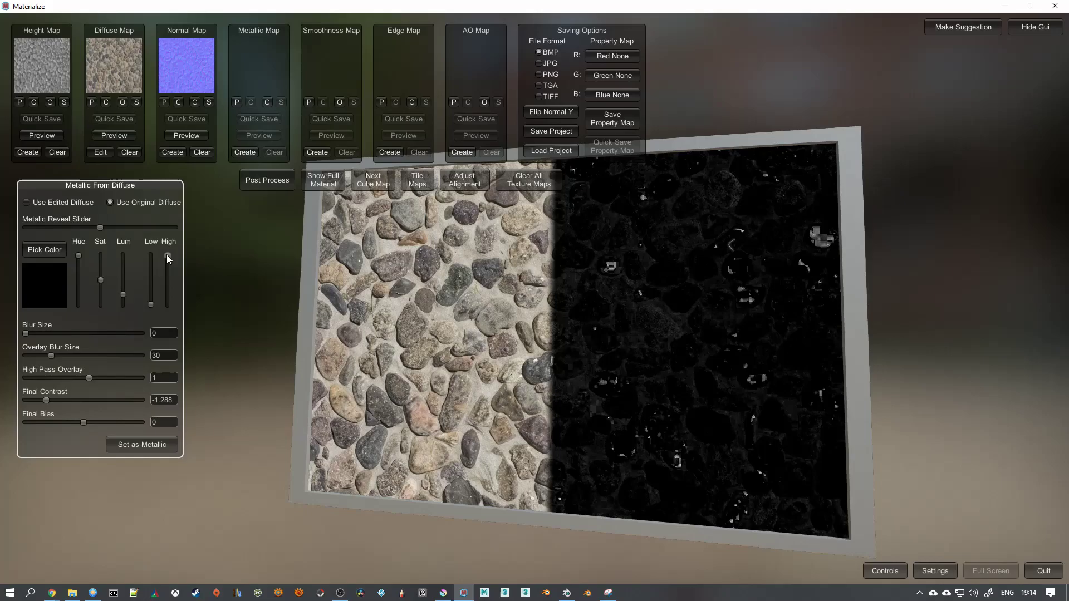
drag(167, 257, 168, 280)
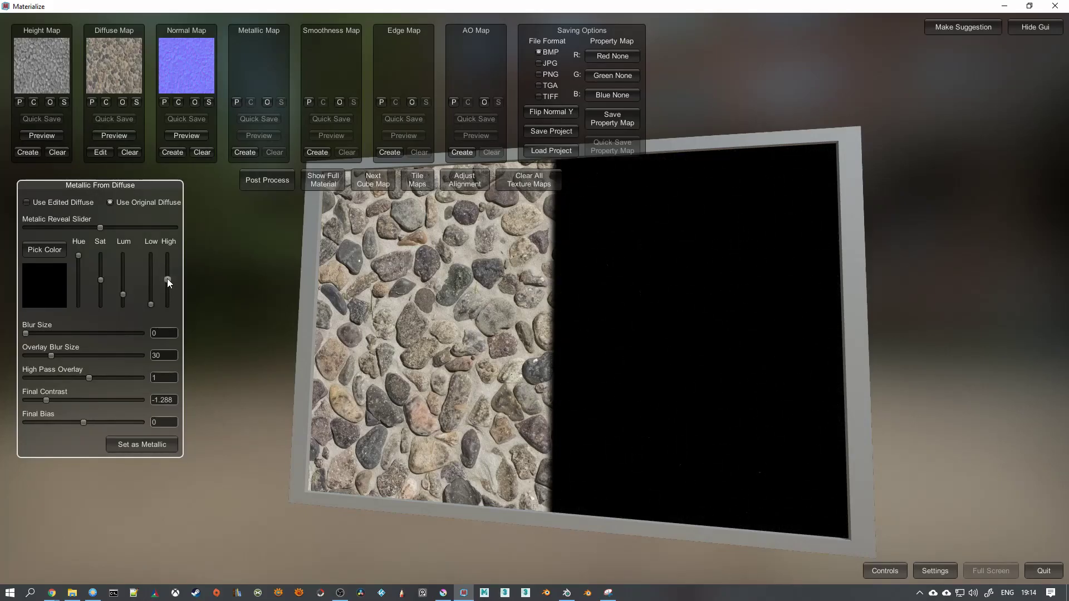
drag(169, 279, 169, 293)
click(138, 445)
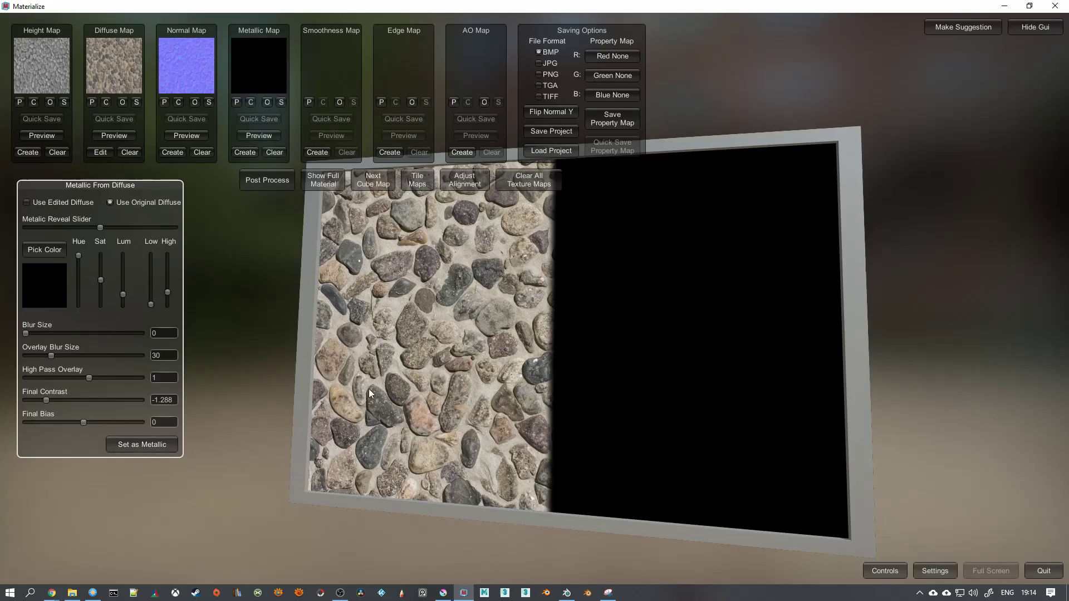
right_drag(369, 394, 233, 417)
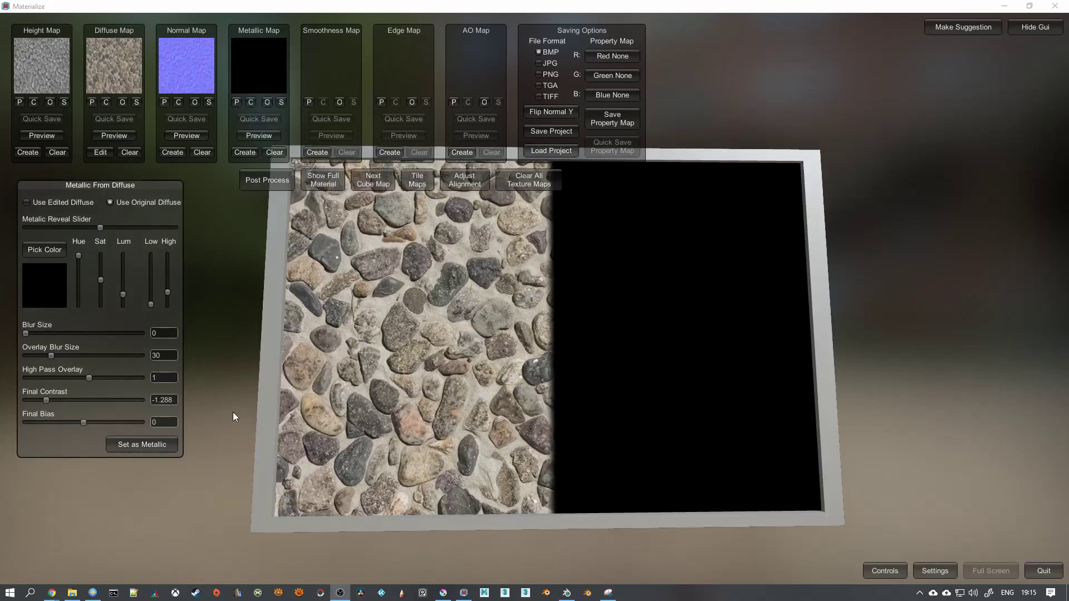
Create a smoothness map with Base Smoothness 0.1288, adjusted contrast and bias, and store it
click(328, 151)
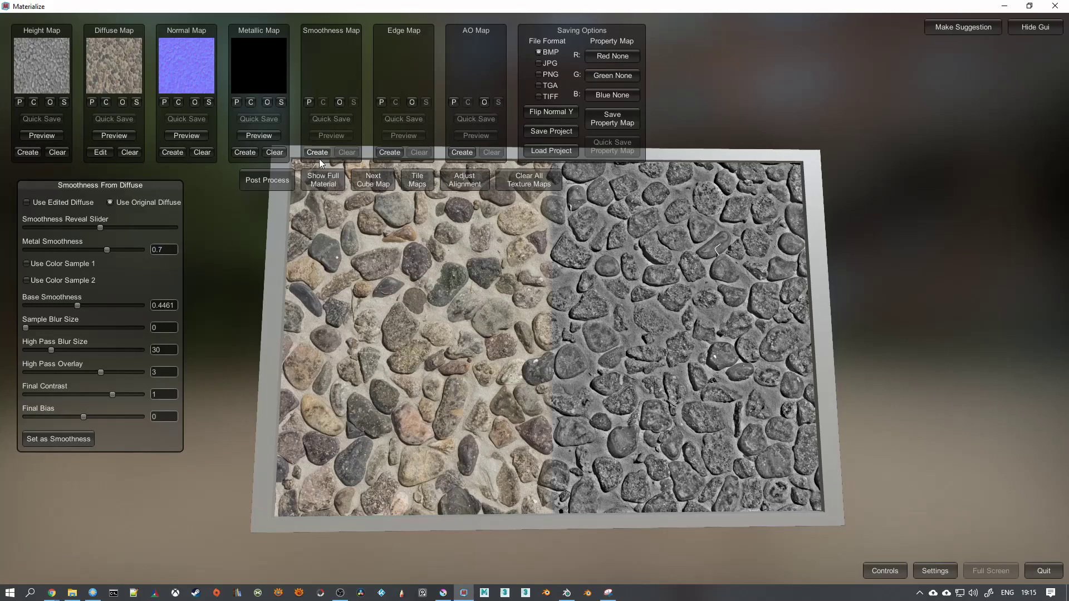
right_drag(262, 266, 317, 293)
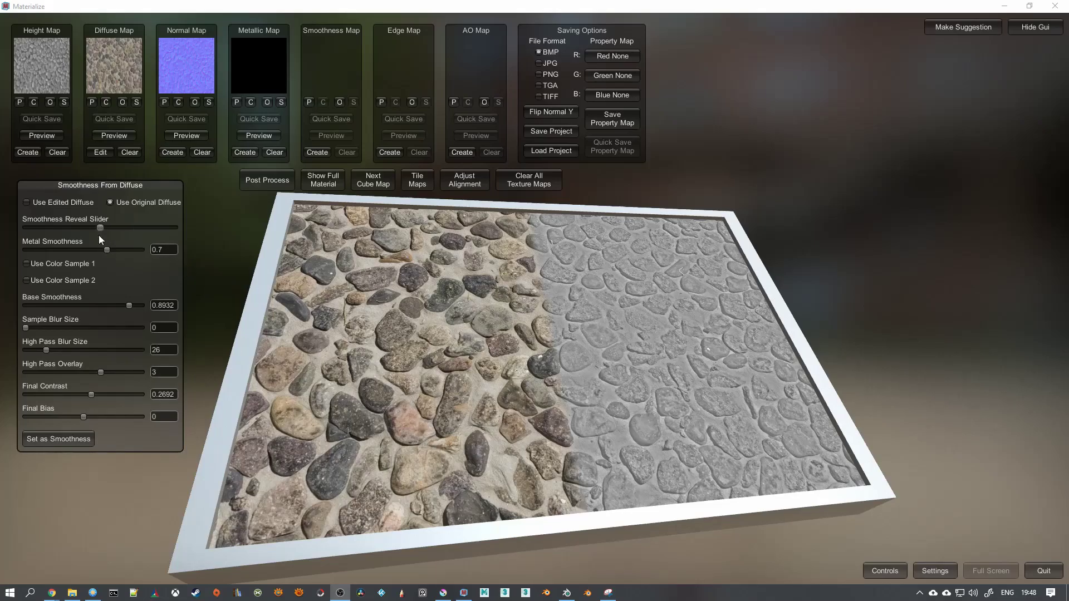
drag(130, 305, 47, 310)
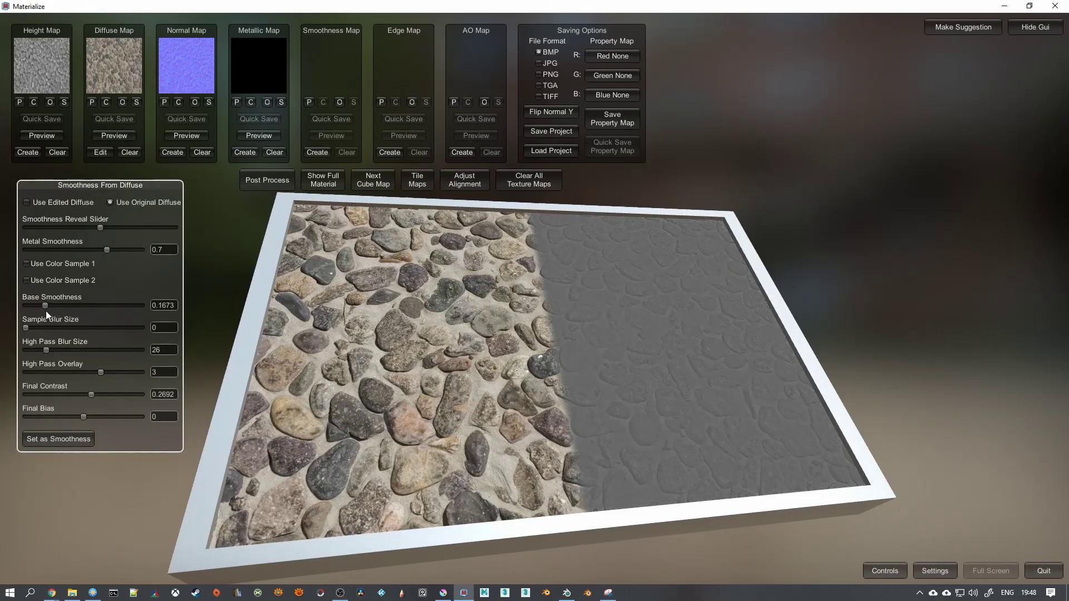
right_drag(671, 386, 693, 371)
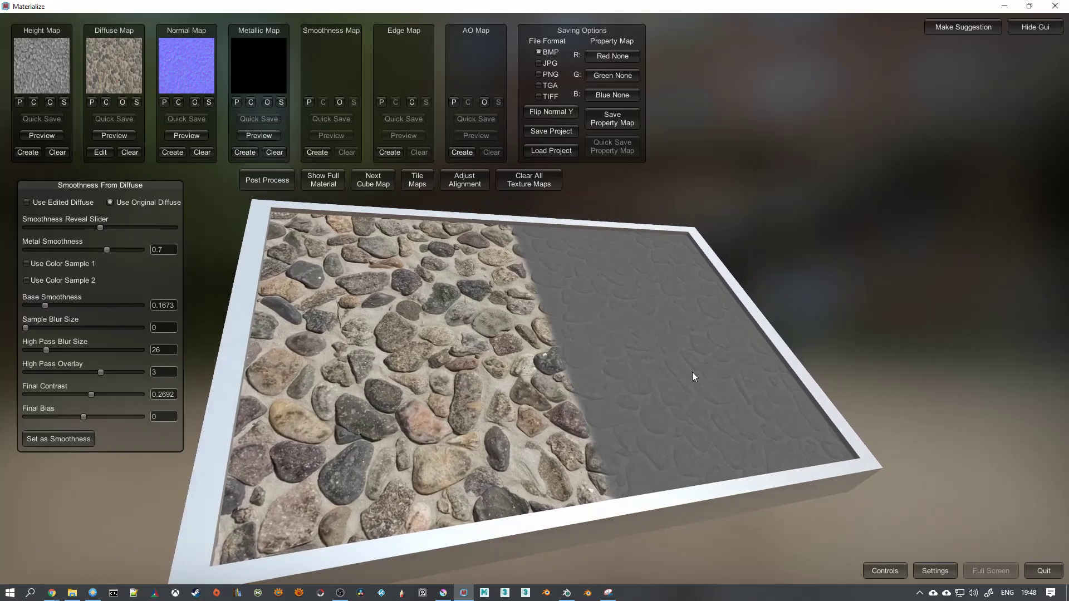
drag(86, 394, 65, 418)
drag(682, 381, 657, 444)
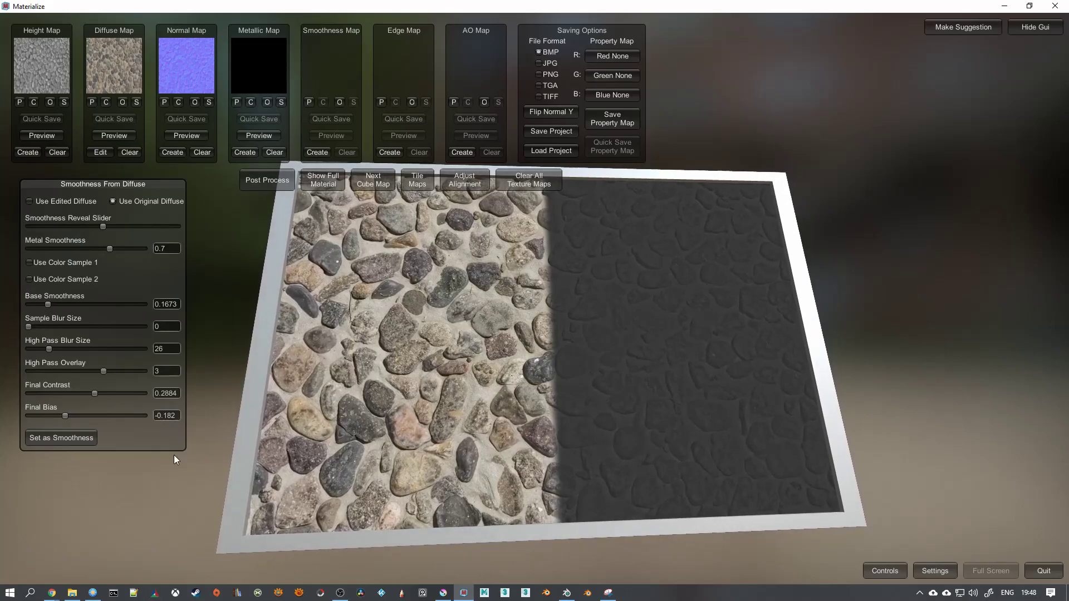
click(73, 438)
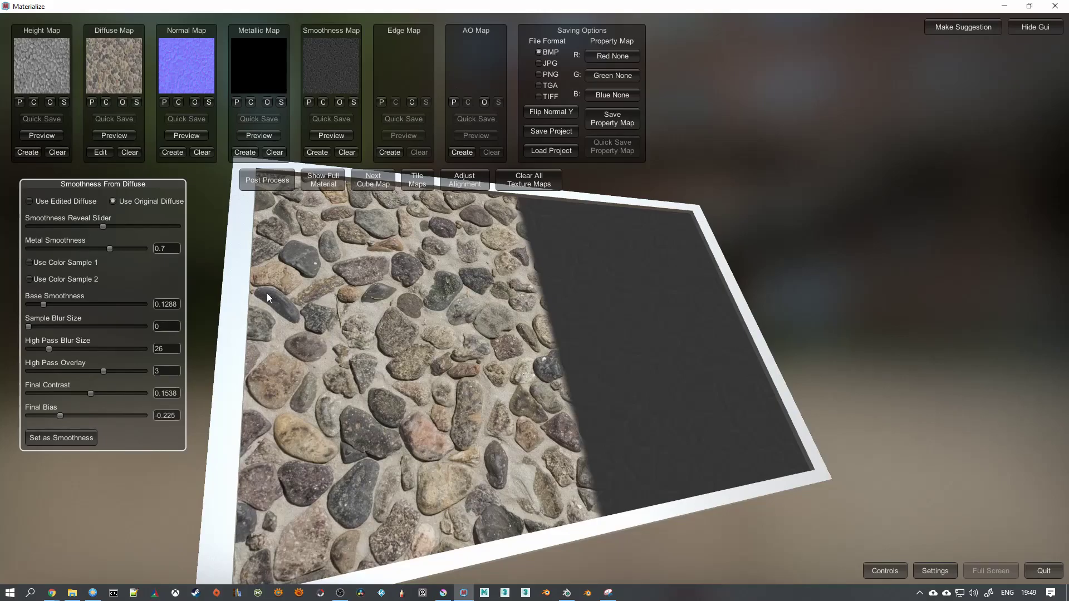
drag(262, 295, 281, 176)
click(268, 180)
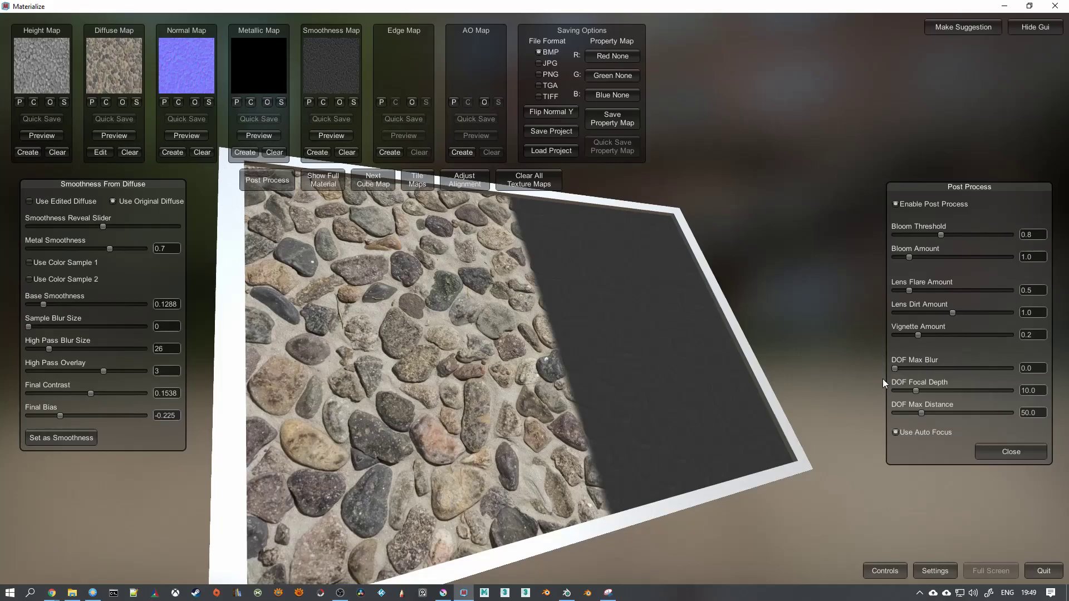
click(1029, 453)
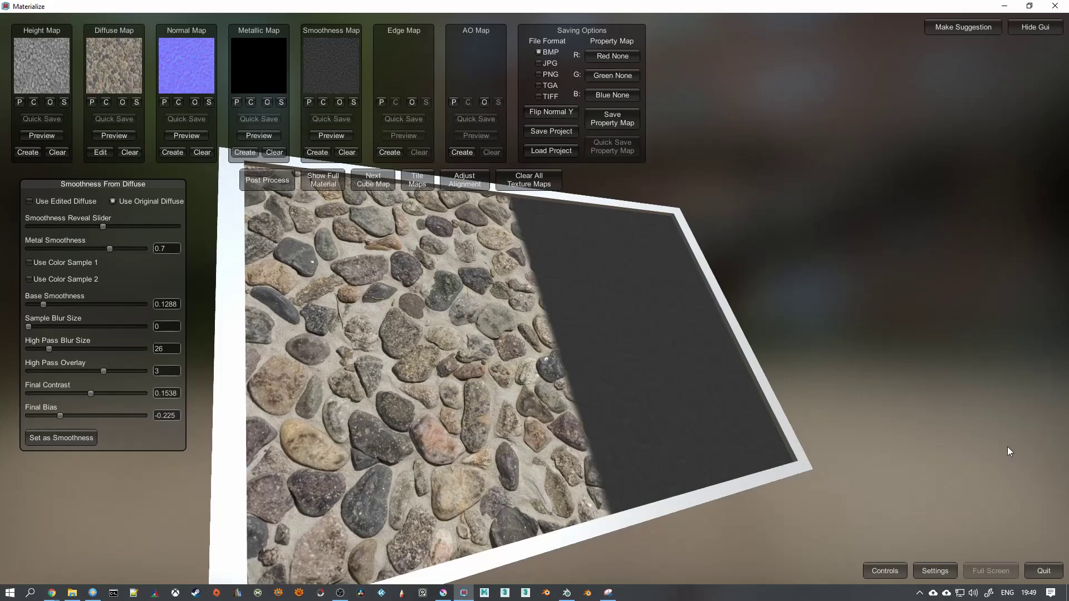
Show the full material on a cube and lower Parallax Displacement to 0.4038
click(321, 186)
drag(484, 363, 454, 379)
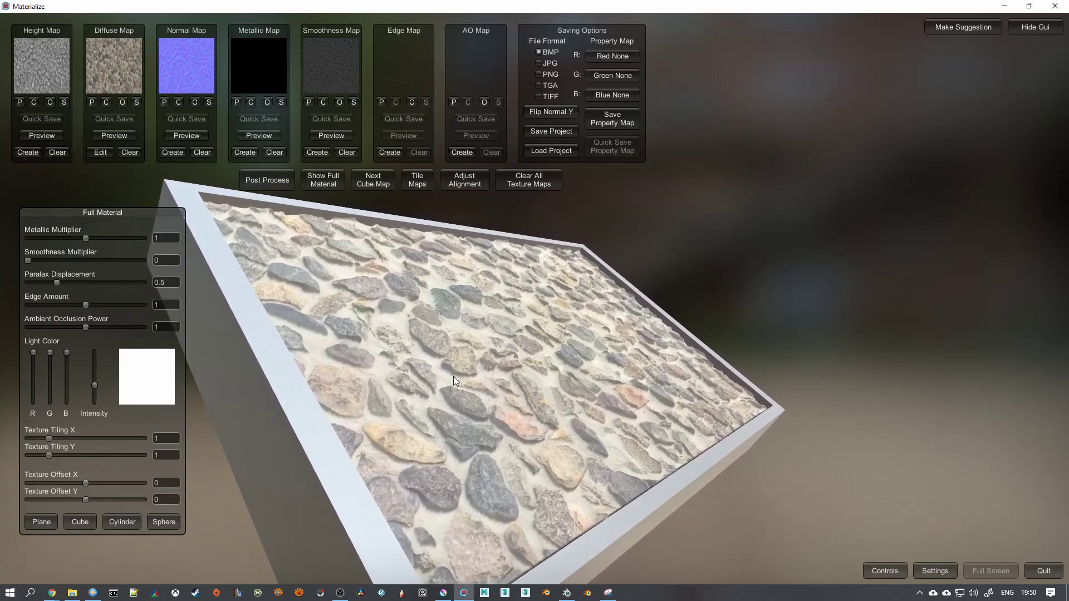
click(89, 524)
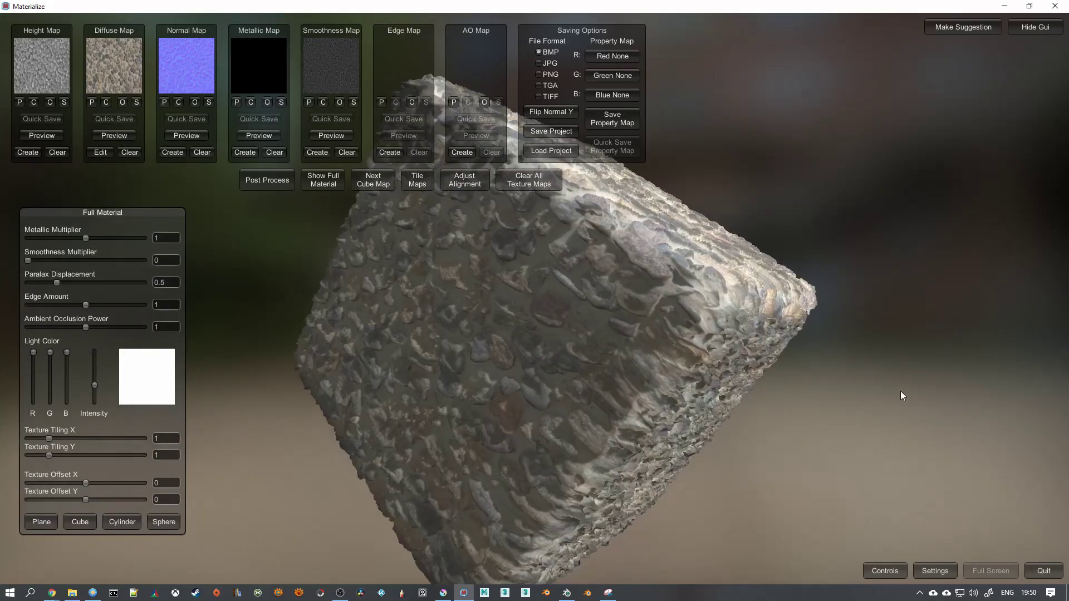
drag(967, 365, 574, 415)
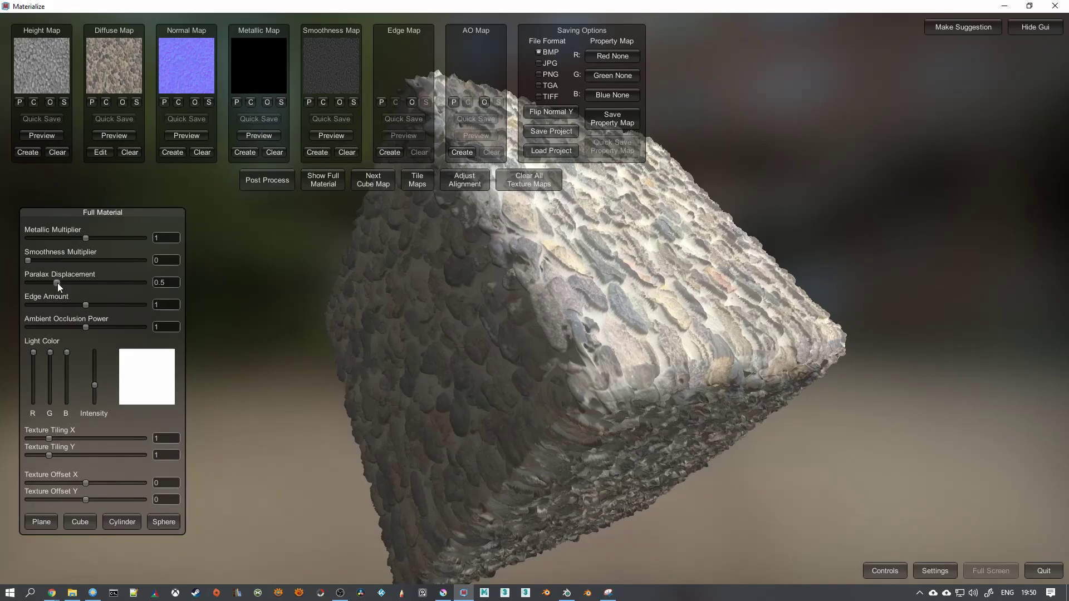
drag(58, 284, 52, 284)
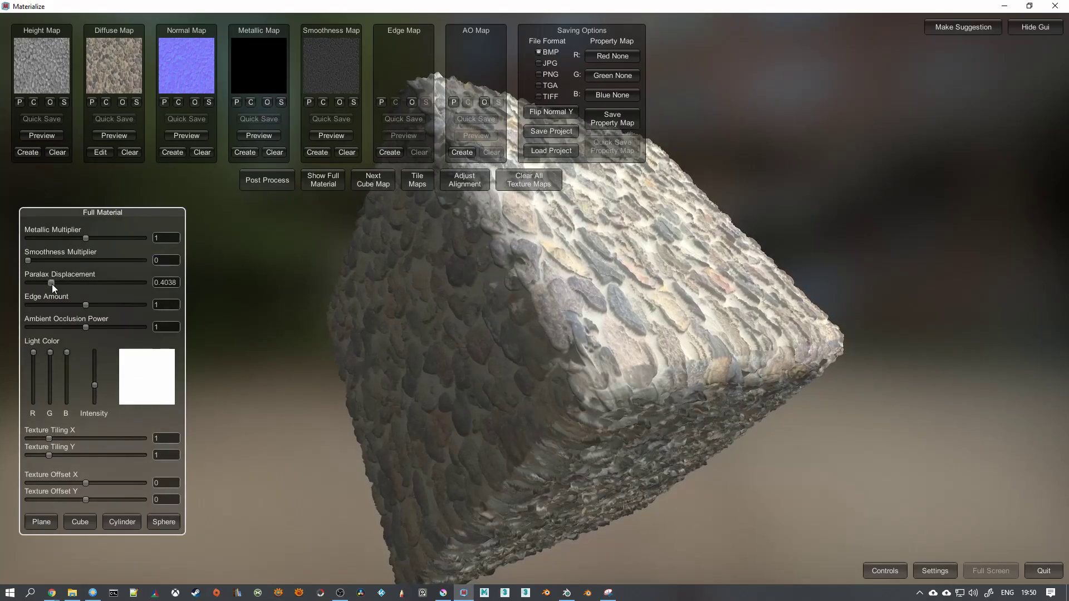
drag(540, 351, 652, 335)
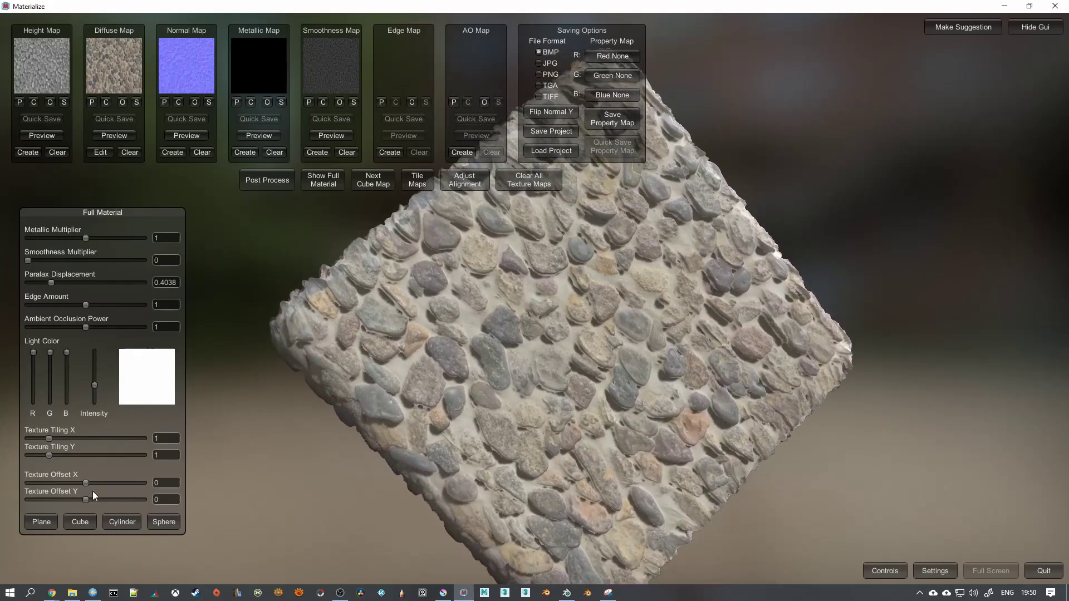
Preview the material on a cylinder, then switch to a sphere
click(122, 522)
drag(235, 519, 509, 354)
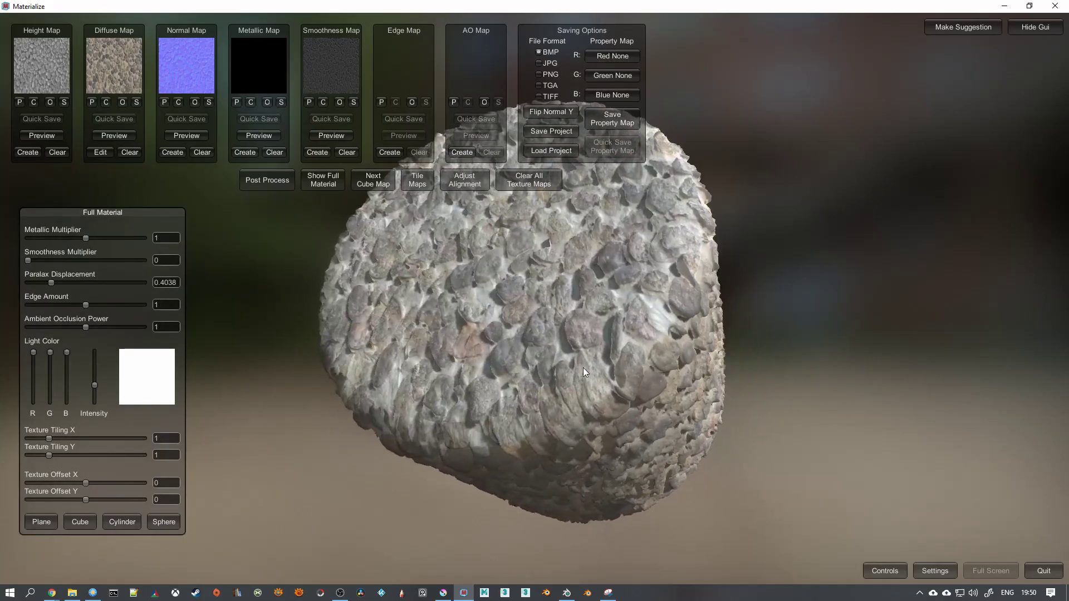
drag(584, 368, 691, 359)
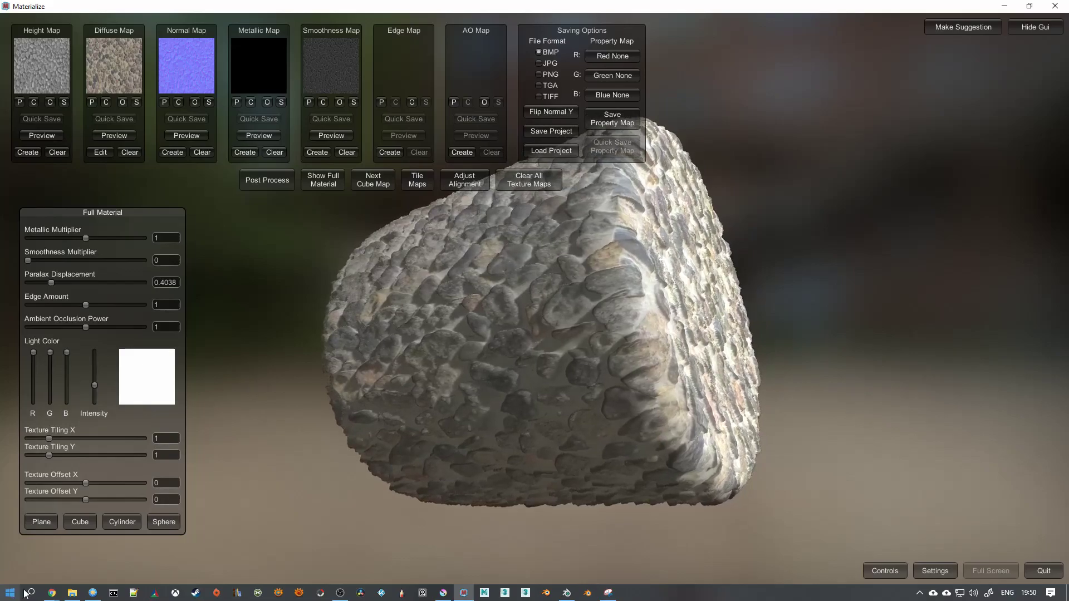
click(173, 522)
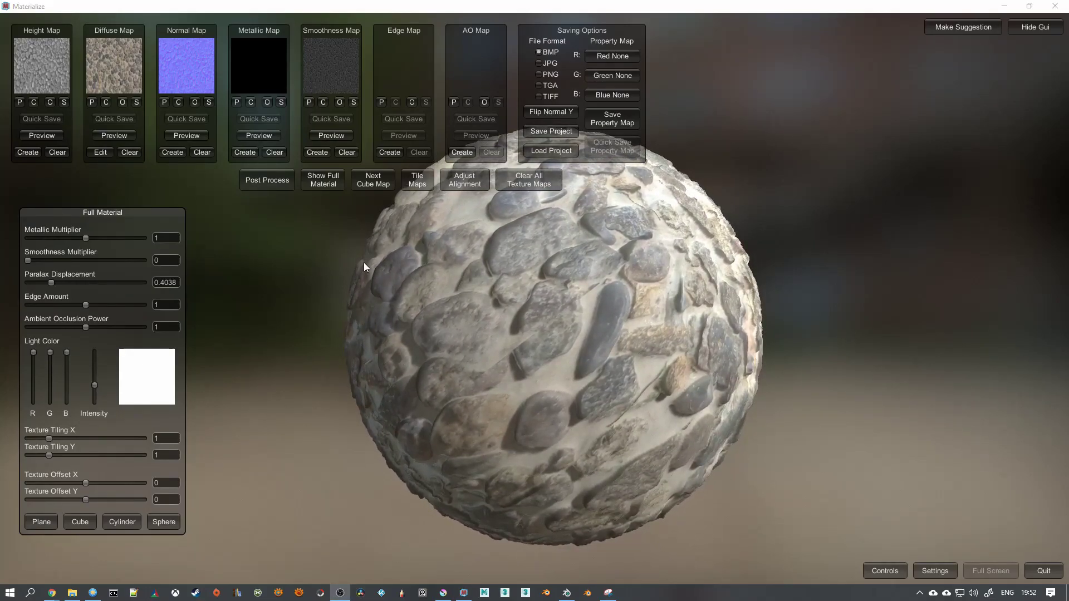
Cycle cube maps to the blurred green-and-orange backdrop and rotate the stone sphere
click(375, 183)
click(375, 182)
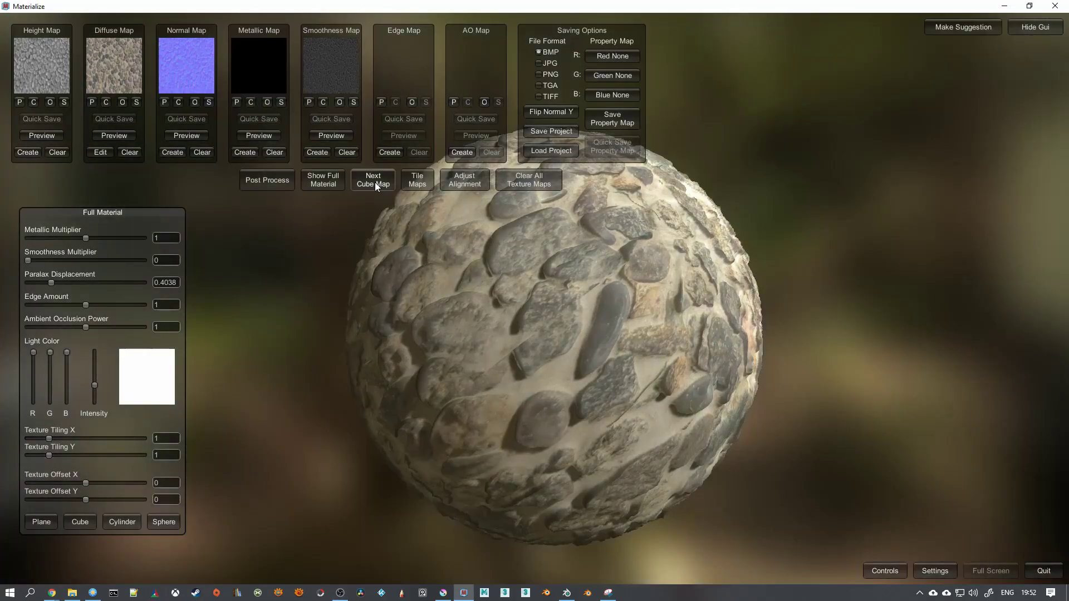
click(375, 182)
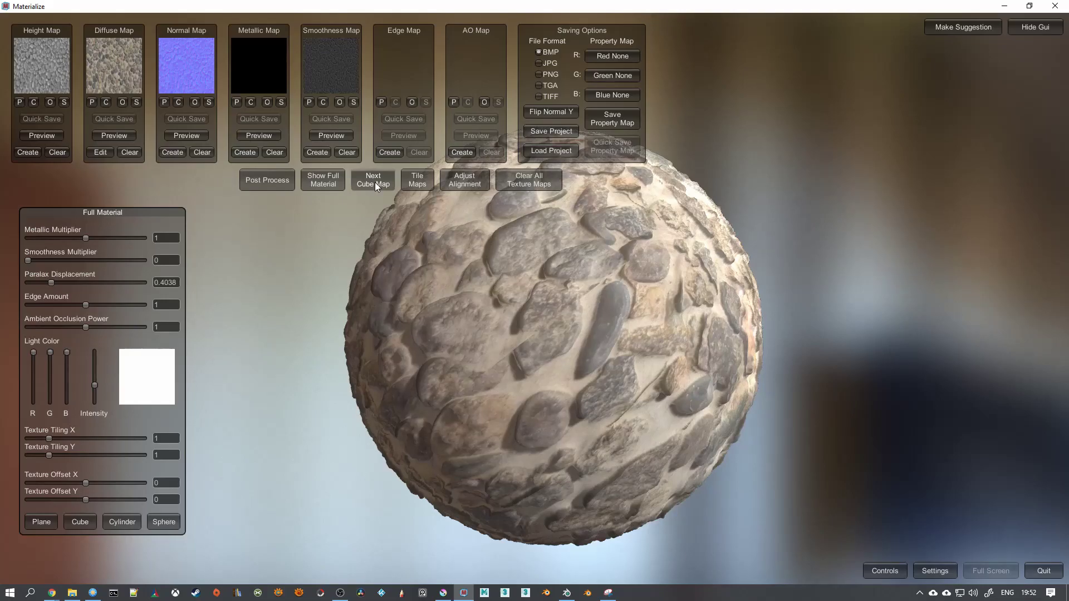
click(375, 183)
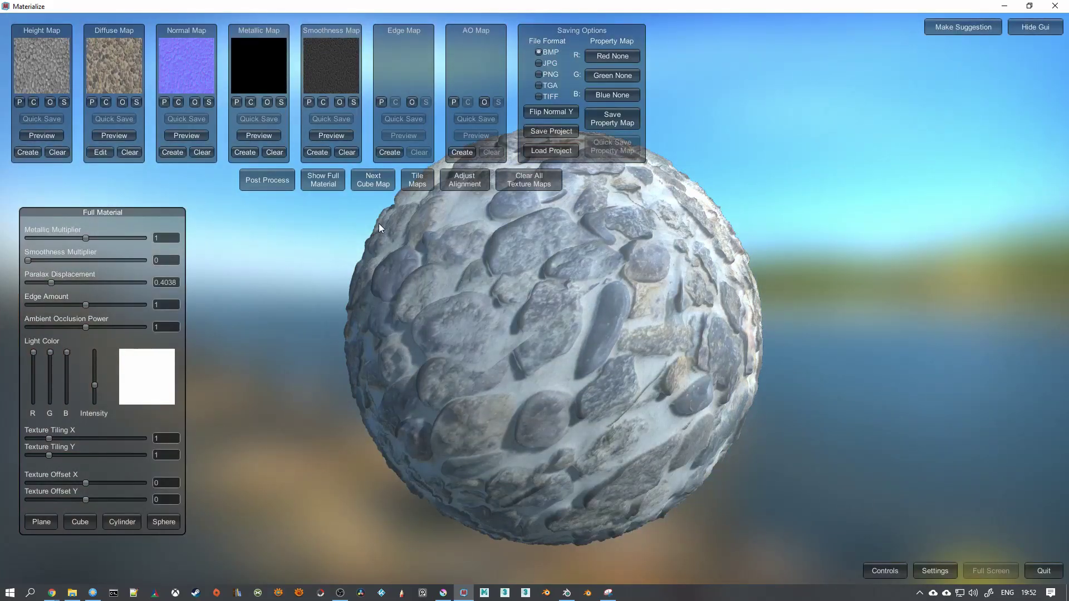
click(374, 185)
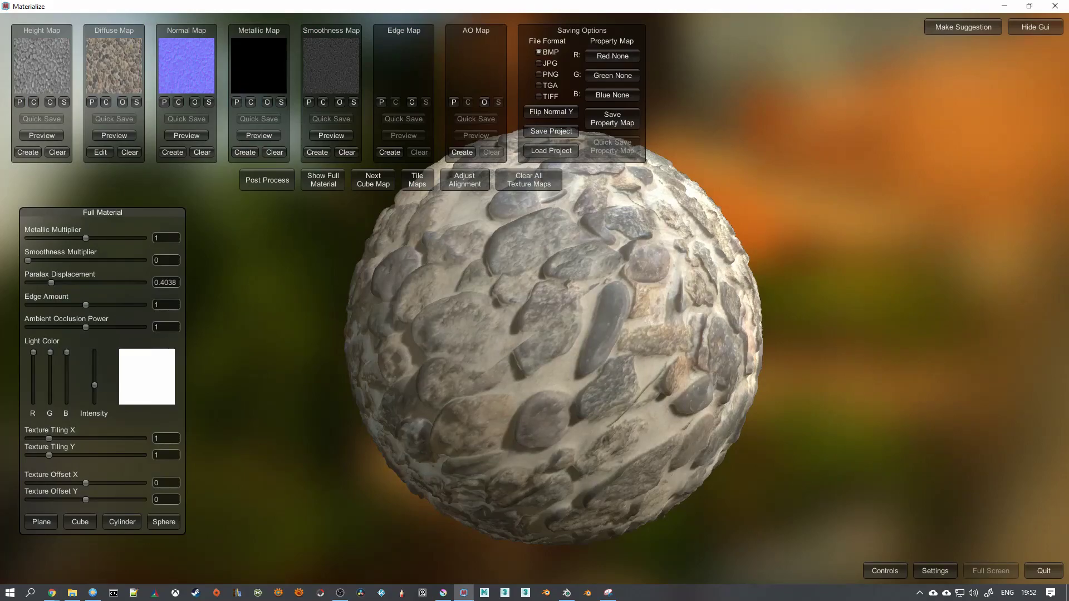
key(alt+Tab)
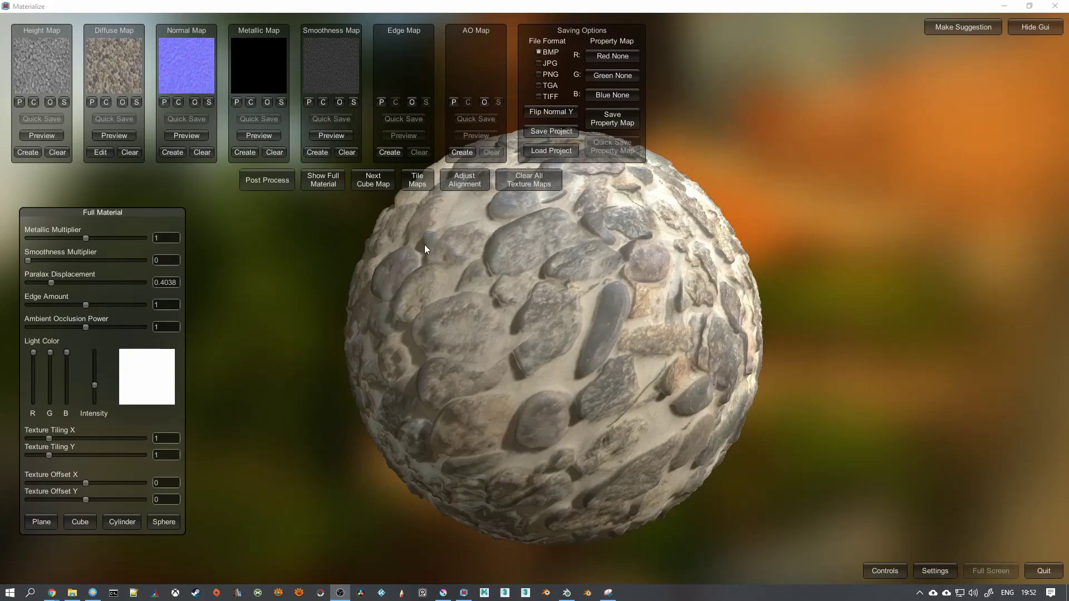
right_drag(499, 318, 448, 237)
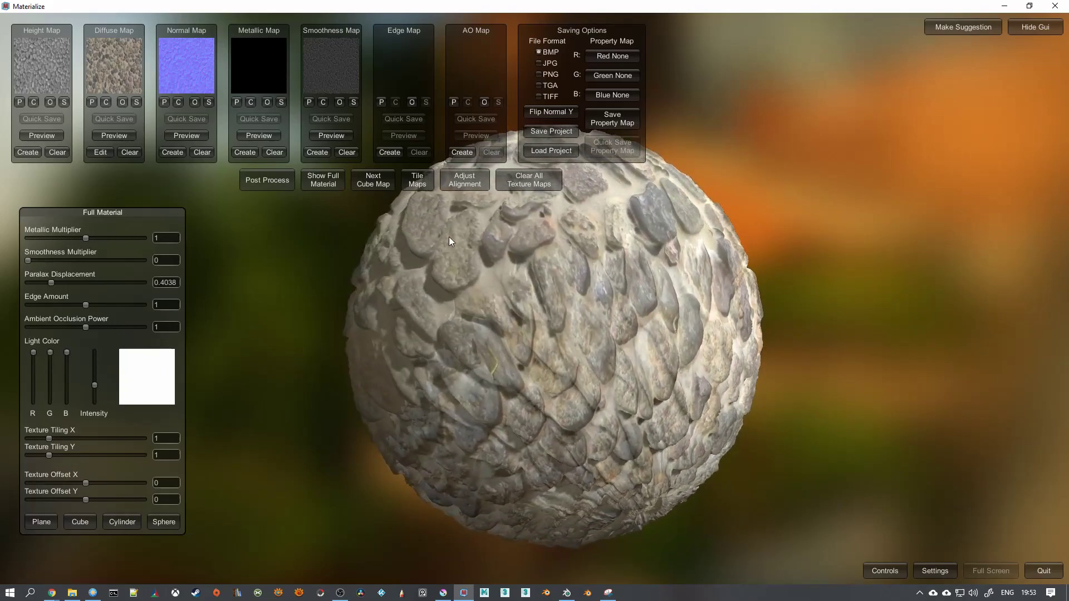
Start a 2048 tiled texture of the stones and set Texture Tiling to about 2.25
click(418, 180)
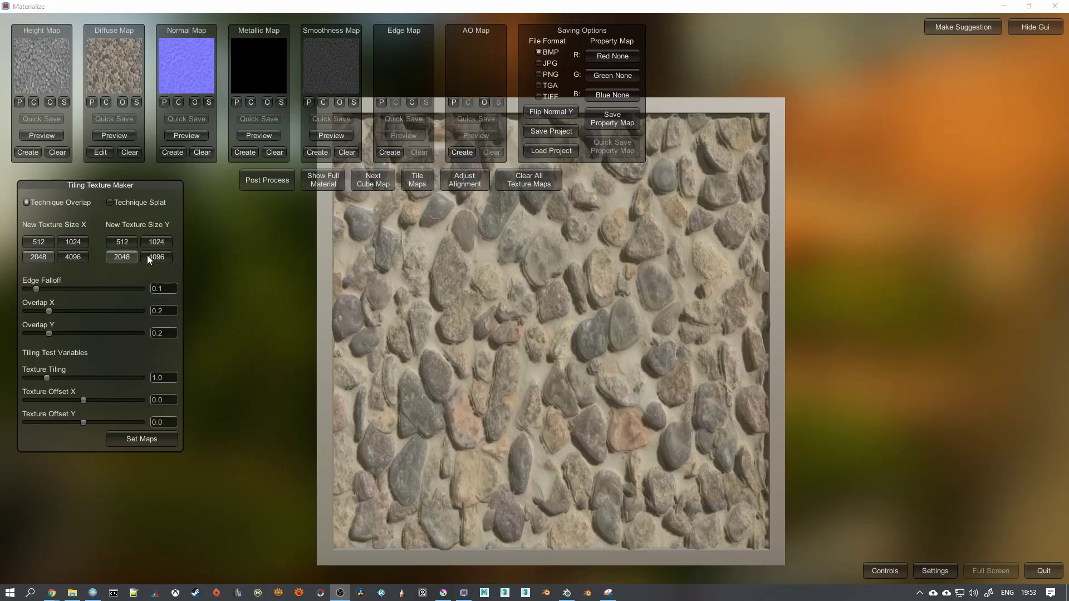
click(38, 256)
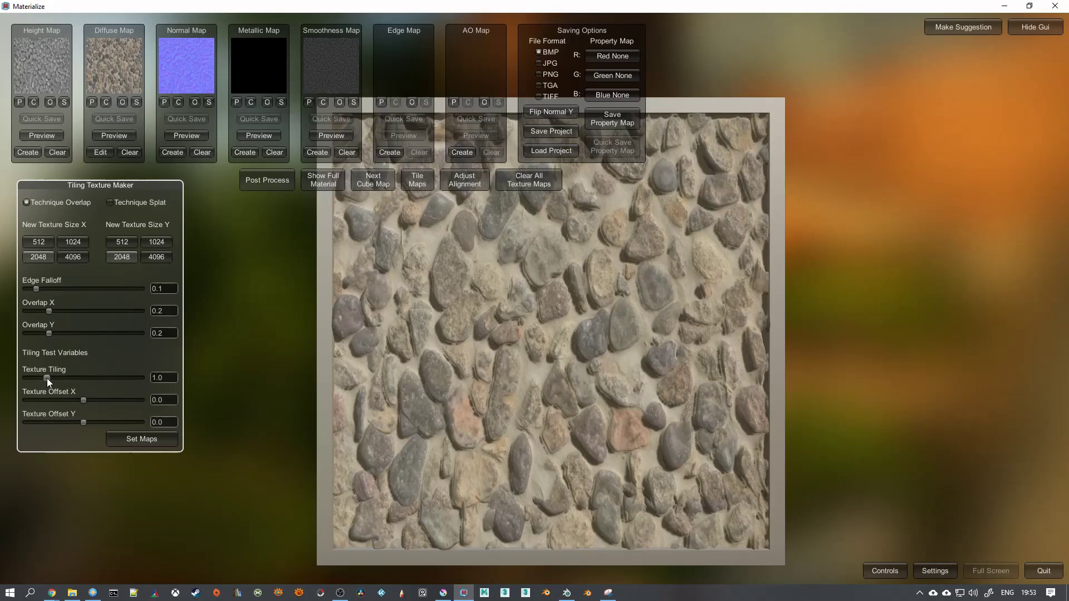
drag(46, 378, 79, 380)
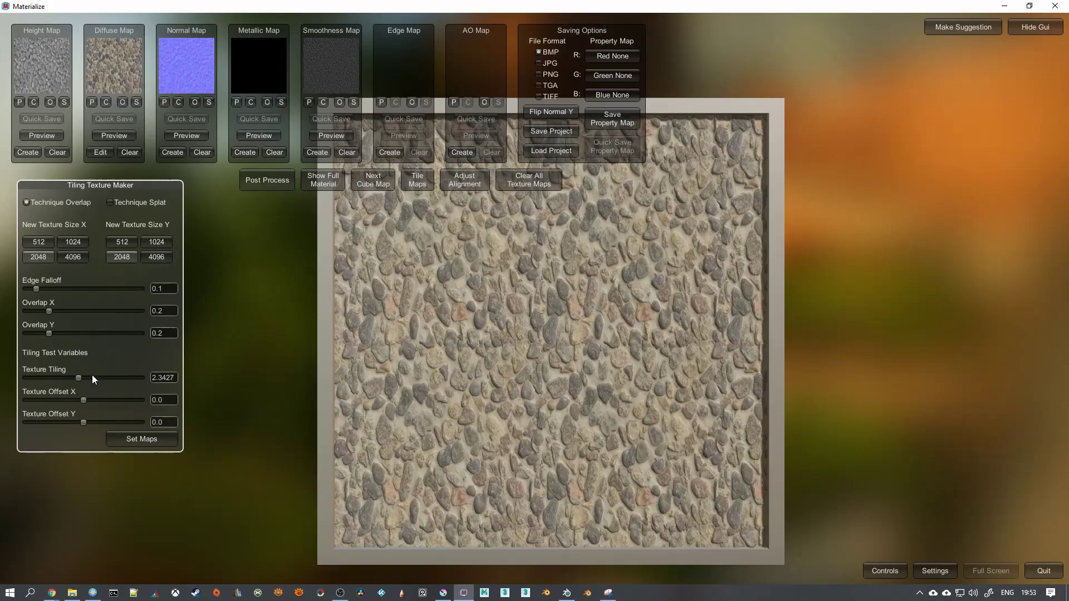
drag(79, 378, 75, 378)
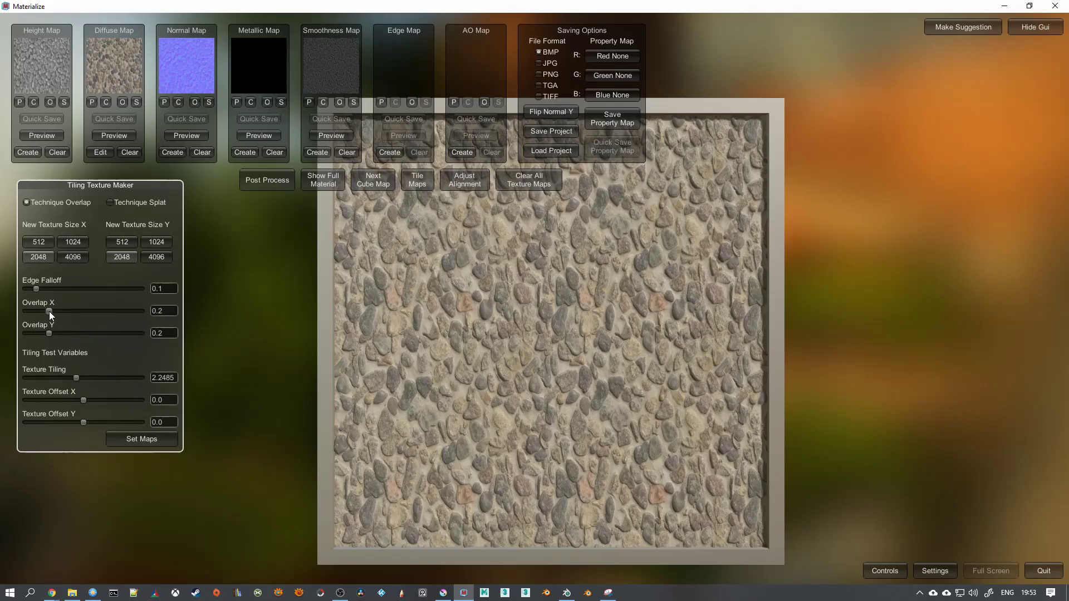
Set Overlap X to 0.4451, Overlap Y to 0.4163 and Edge Falloff to 0.3046
drag(49, 311, 62, 312)
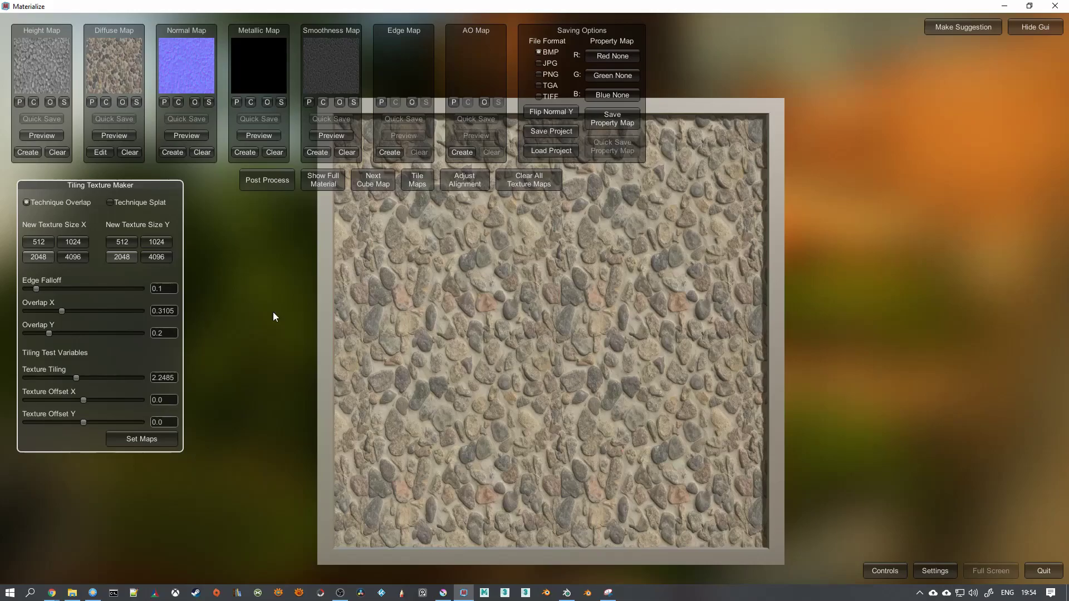
drag(49, 333, 62, 330)
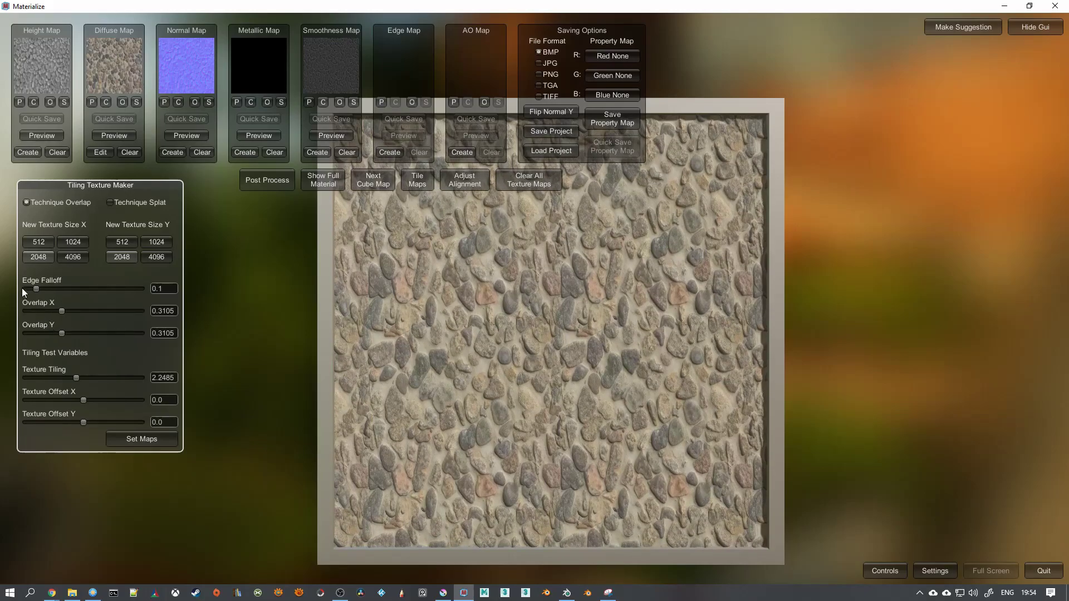
drag(38, 289, 57, 289)
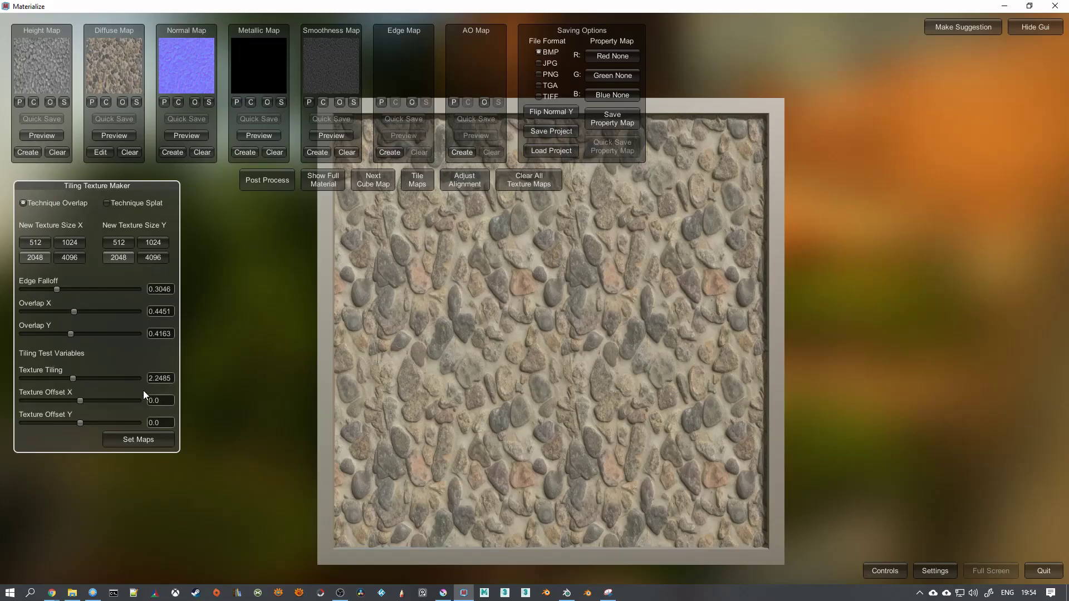
Apply the tiling to all maps and save the project as 'SandStones' in the Maps folder
click(119, 438)
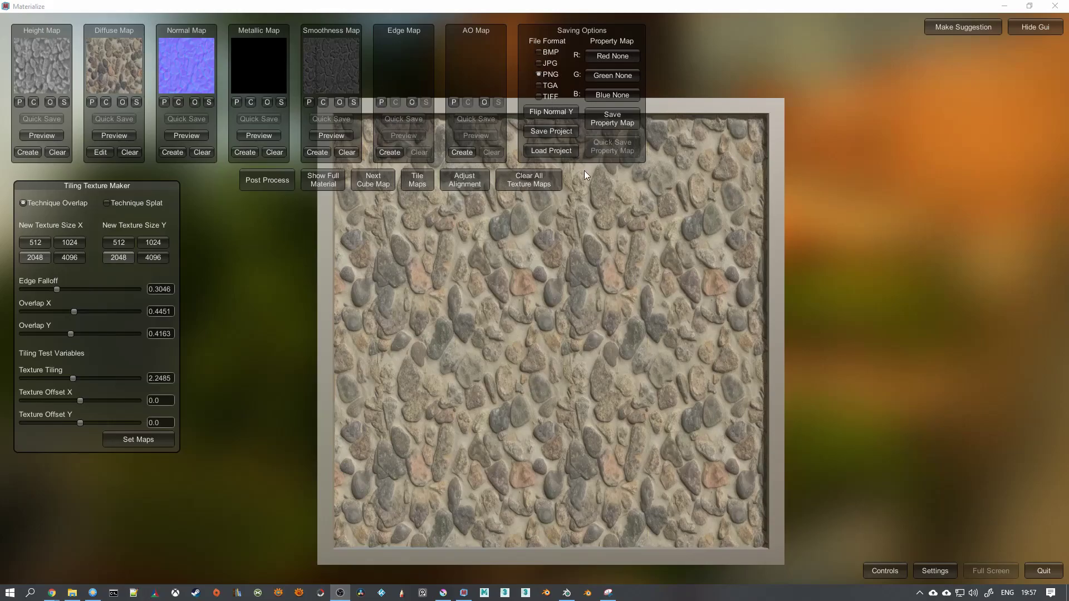
click(555, 134)
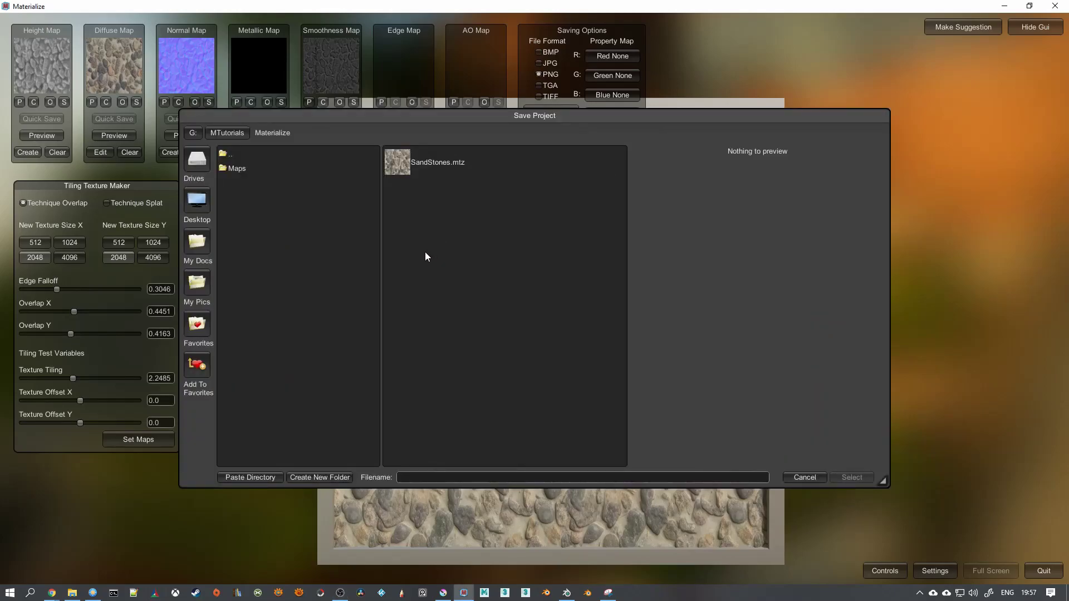
click(239, 169)
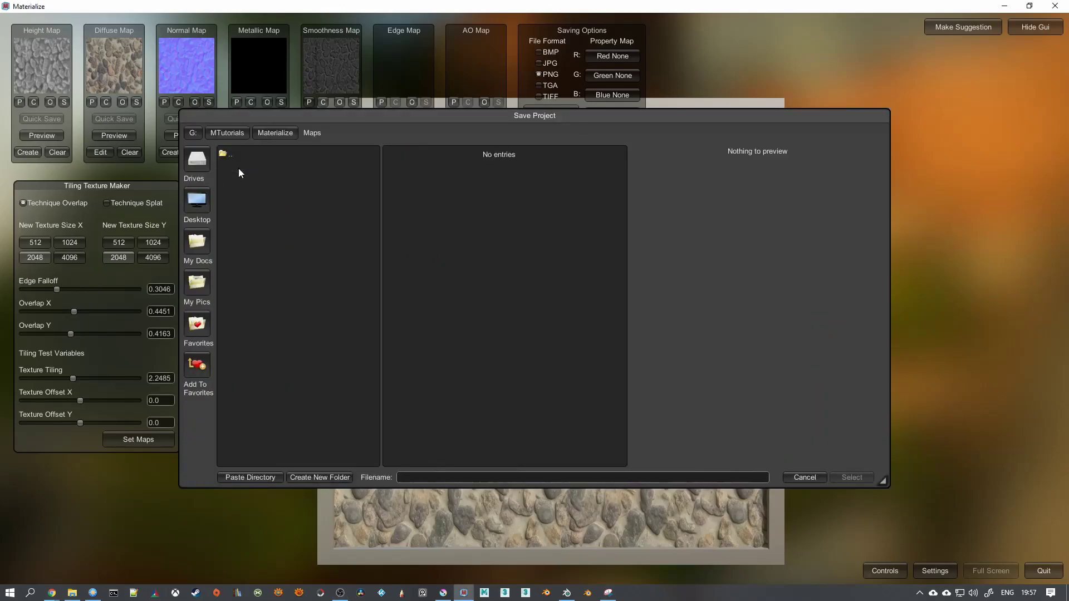
click(412, 474)
text(Sand)
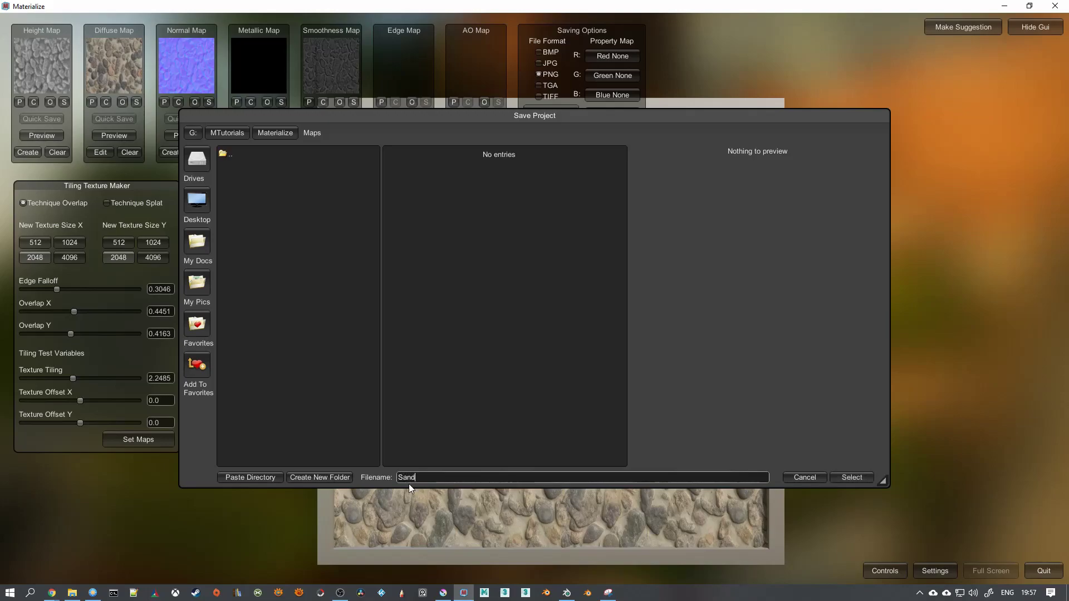
text(Stones)
click(862, 479)
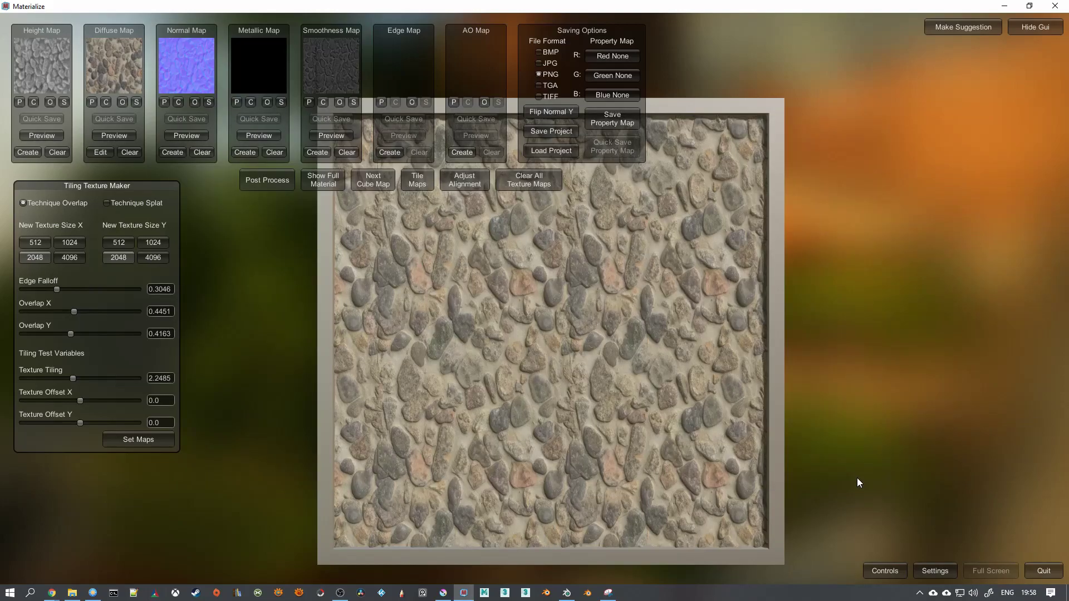
click(73, 593)
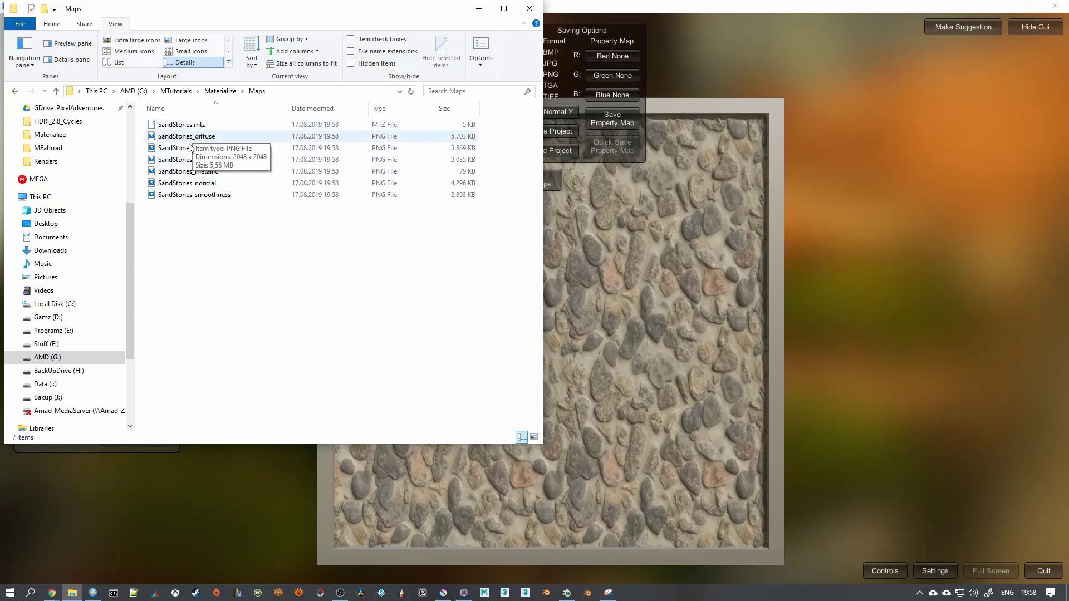
click(640, 6)
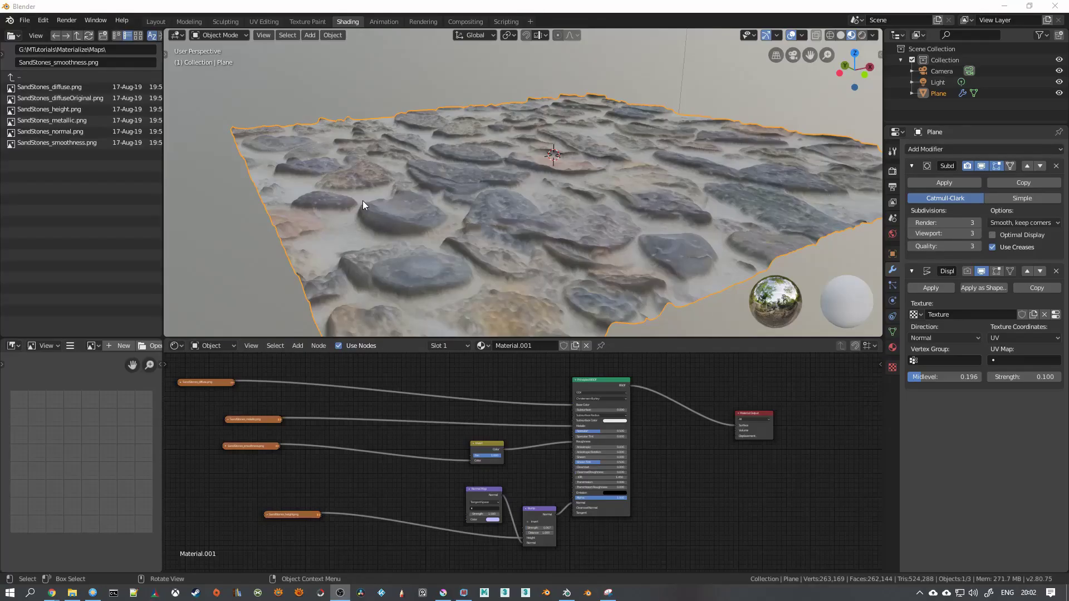
Orbit and zoom around the displaced stone plane, from a low side view to a high view
middle_drag(363, 200, 255, 198)
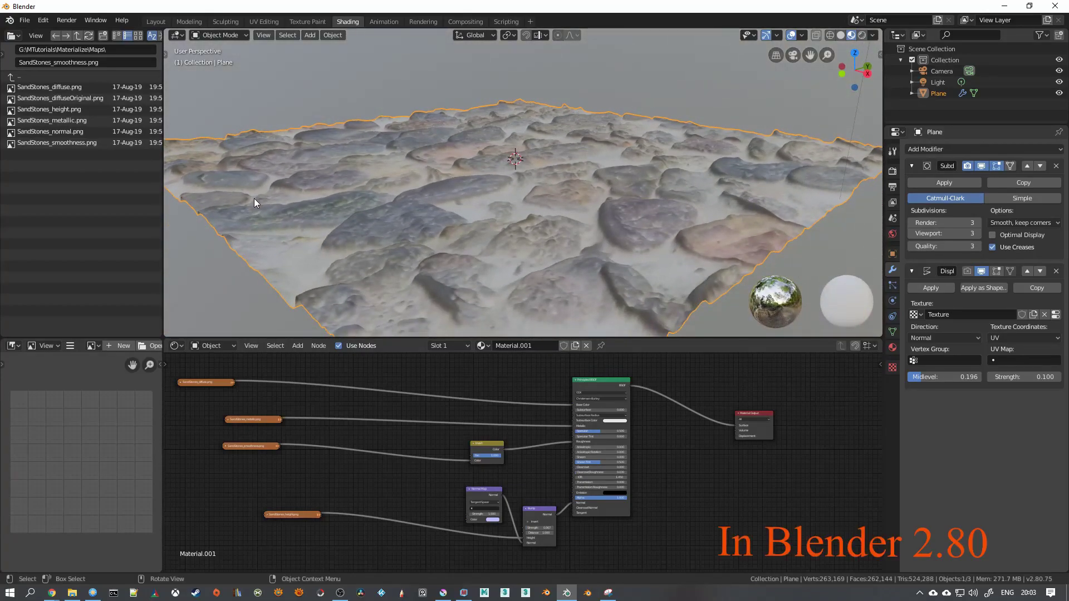
mouse_move(599, 239)
middle_down()
mouse_move(495, 234)
mouse_move(587, 243)
mouse_move(591, 234)
middle_up()
scroll(591, 234, down, 6)
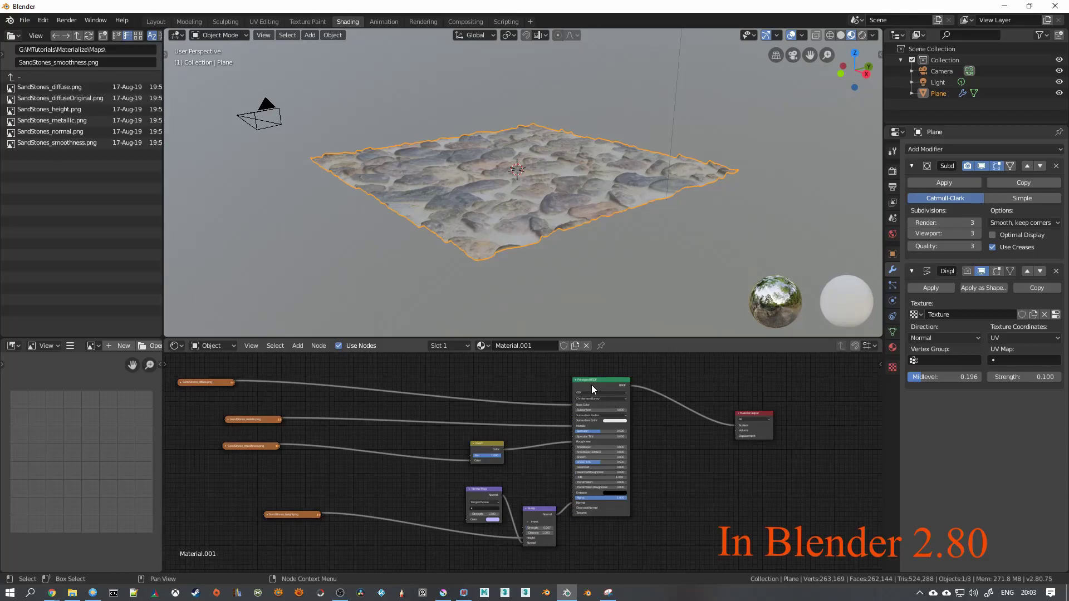
scroll(501, 223, up, 3)
middle_drag(504, 240, 540, 242)
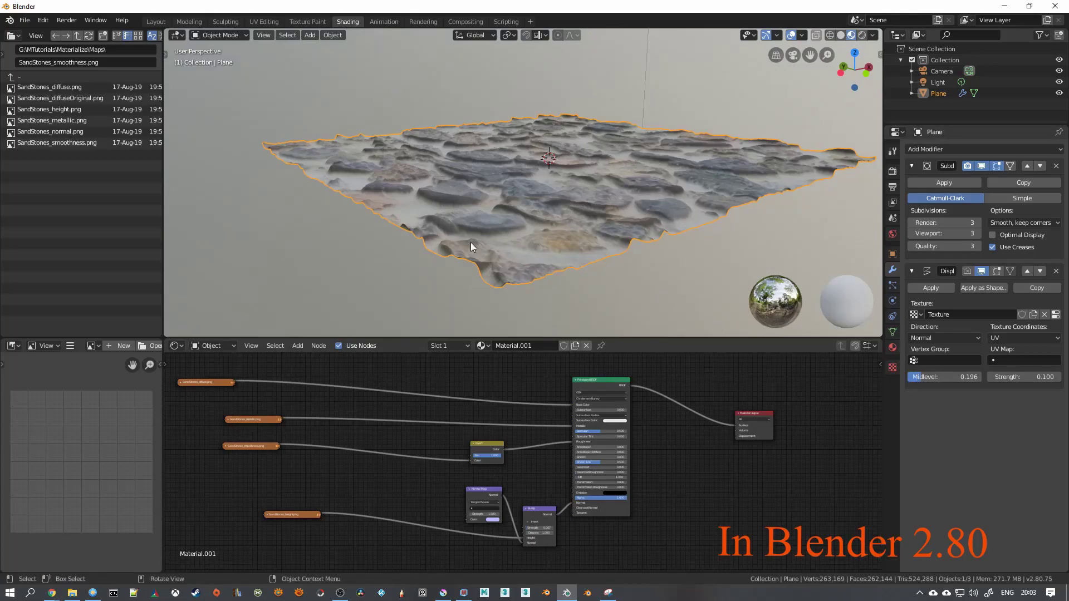
middle_drag(471, 243, 651, 182)
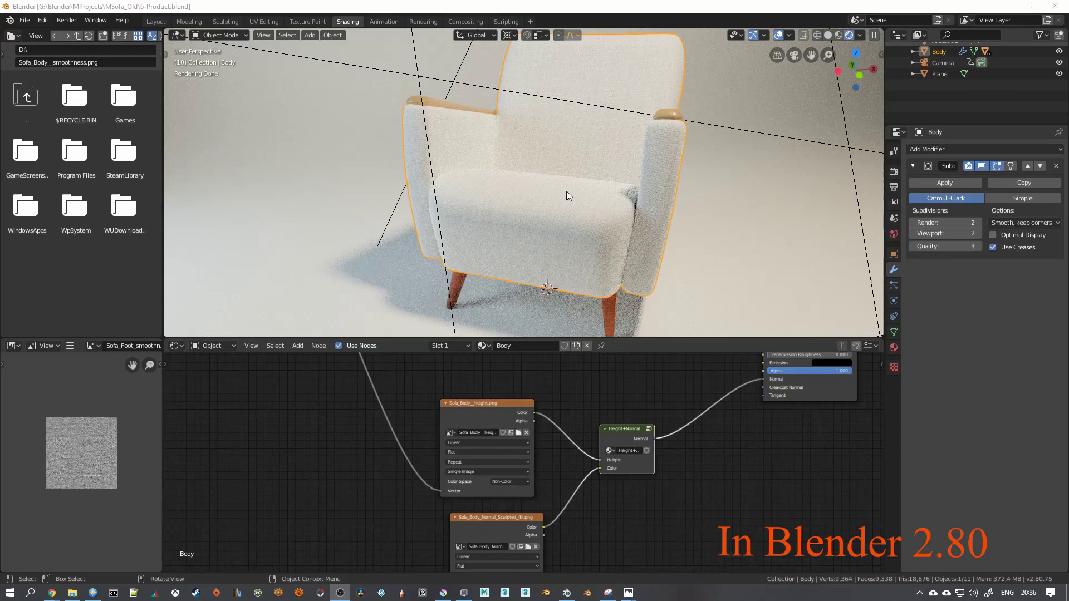
key(alt+Tab)
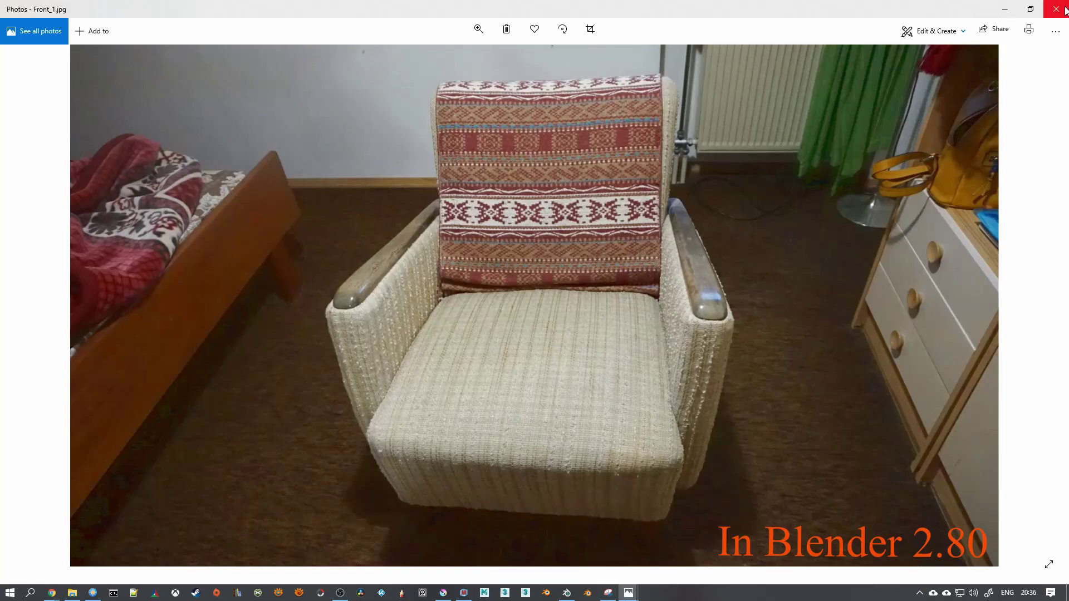
key(alt+Tab)
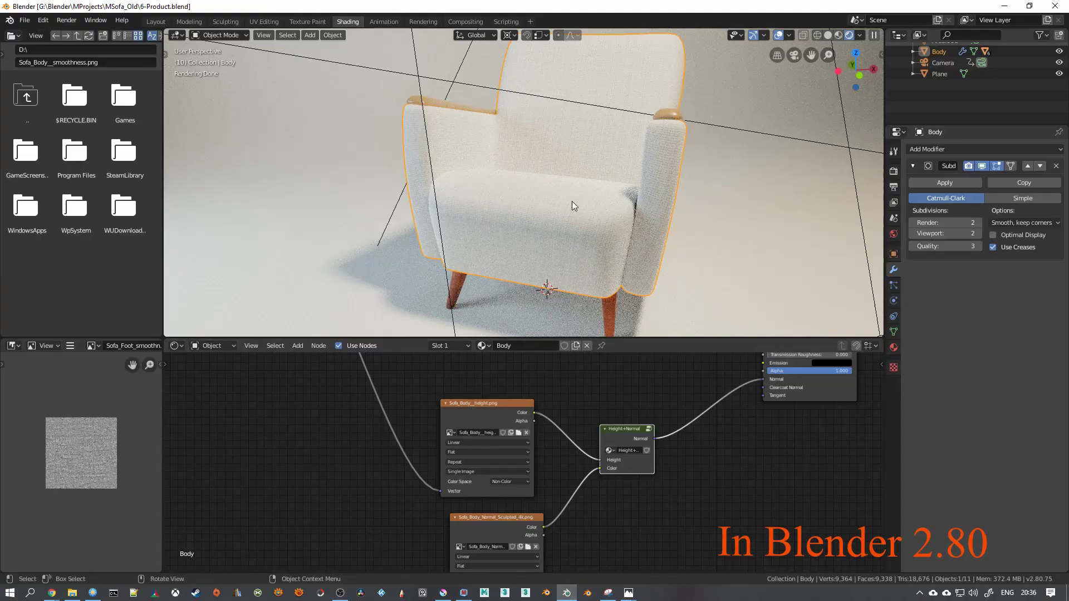
Zoom out and pan the Shader Editor to centre the armchair's Body material nodes
scroll(577, 407, down, 3)
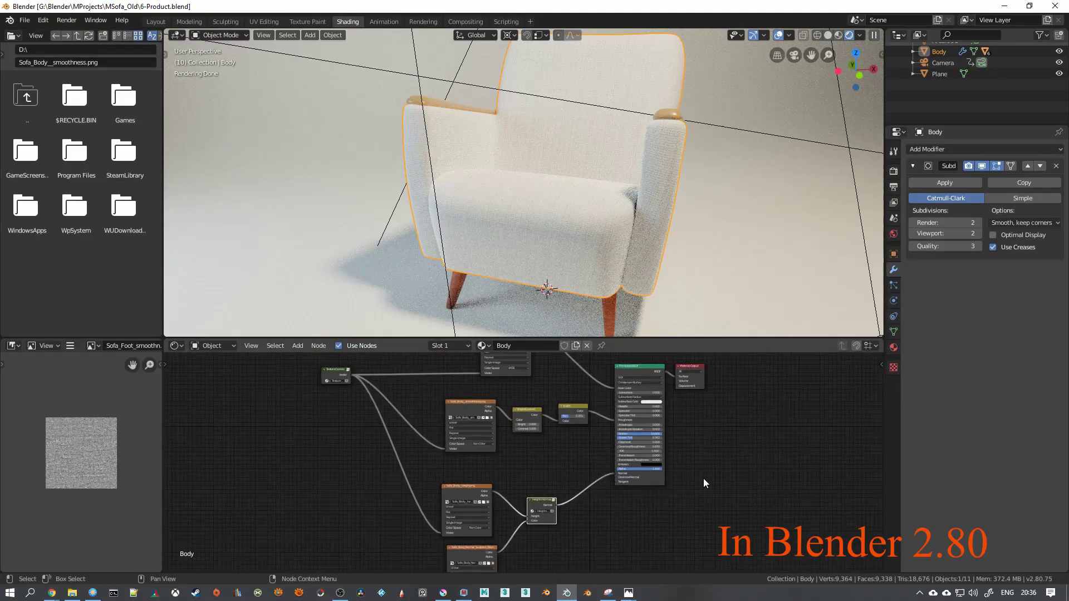
middle_drag(704, 484, 646, 514)
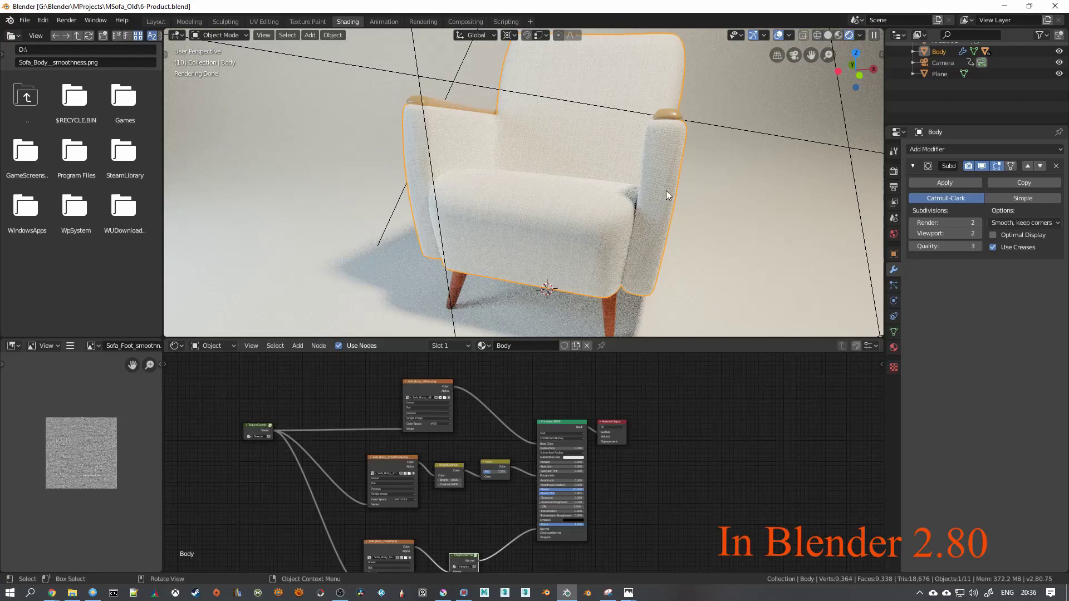